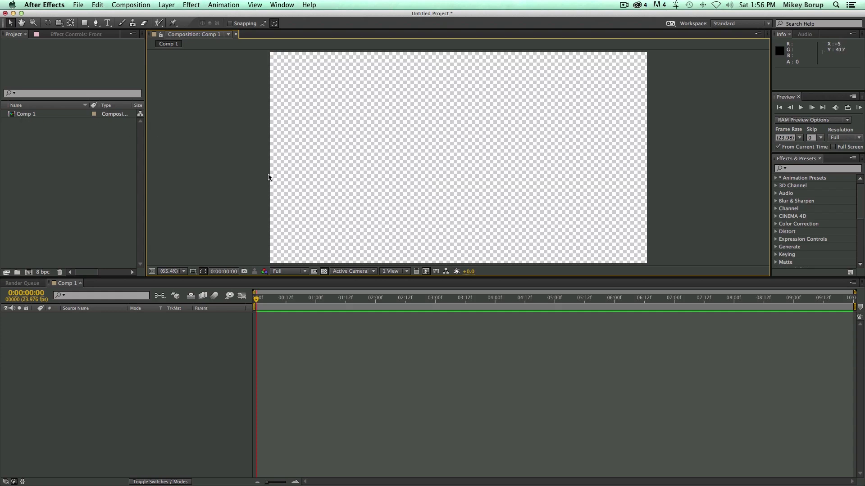
Rename the composition Comp 1 as Parenting in the project.
click(32, 116)
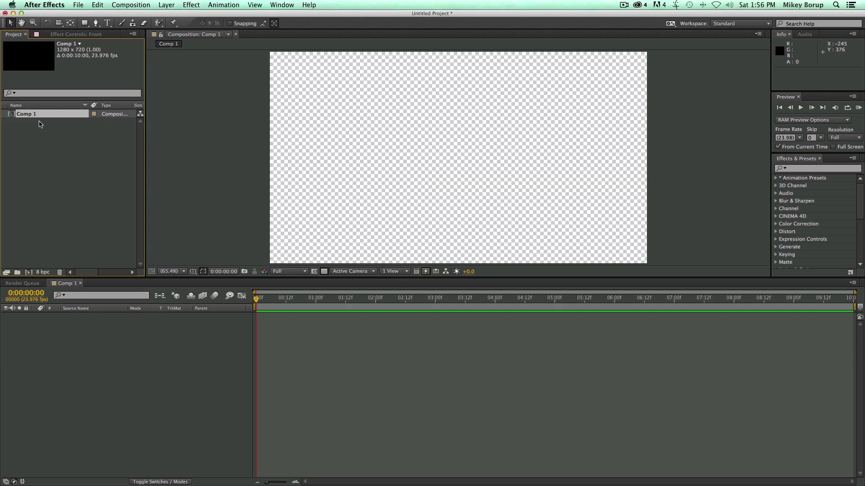
key(Return)
text(Parenting)
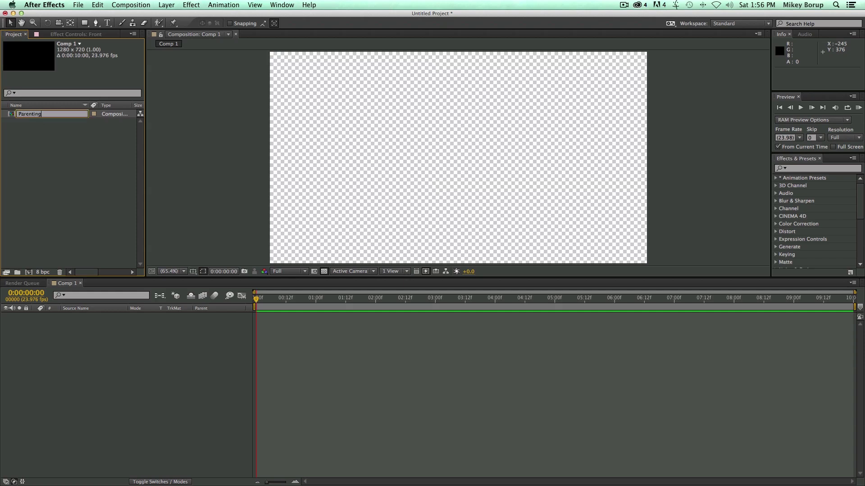
key(Return)
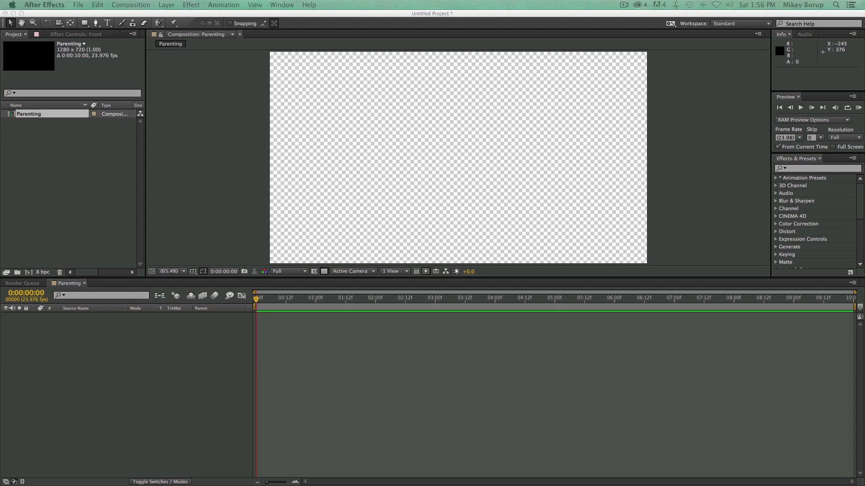
click(191, 227)
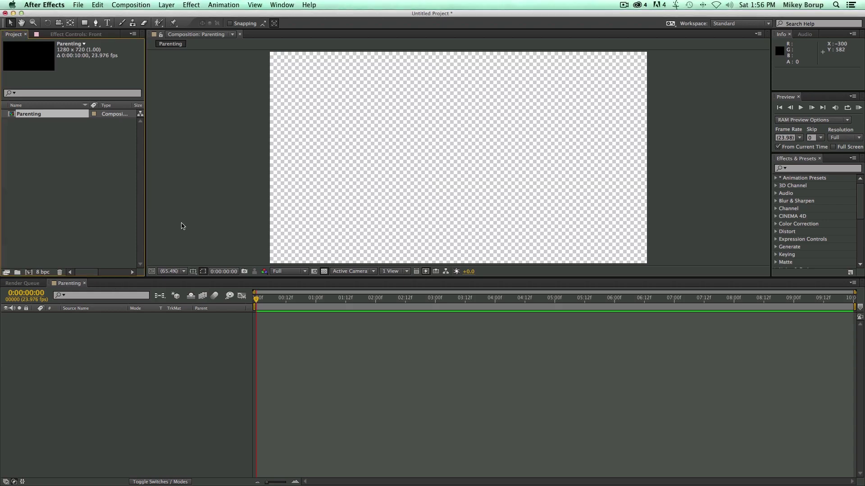
Create a 1280 x 720 px solid layer in a deep royal blue, about RGB 10, 98, 176.
click(280, 199)
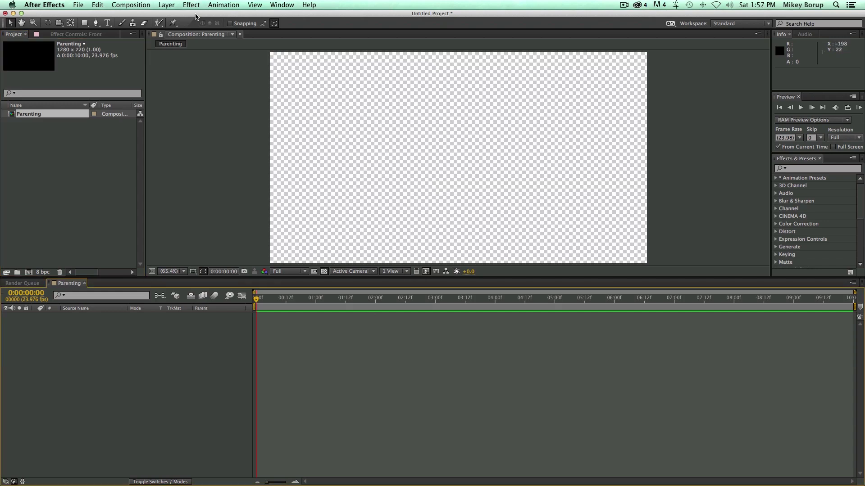
click(166, 5)
mouse_move(168, 17)
click(299, 27)
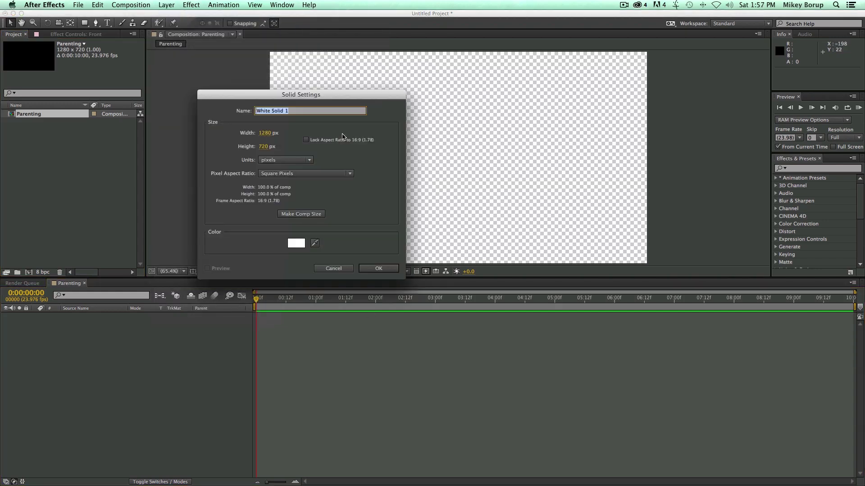
click(296, 243)
drag(479, 206, 461, 201)
click(542, 165)
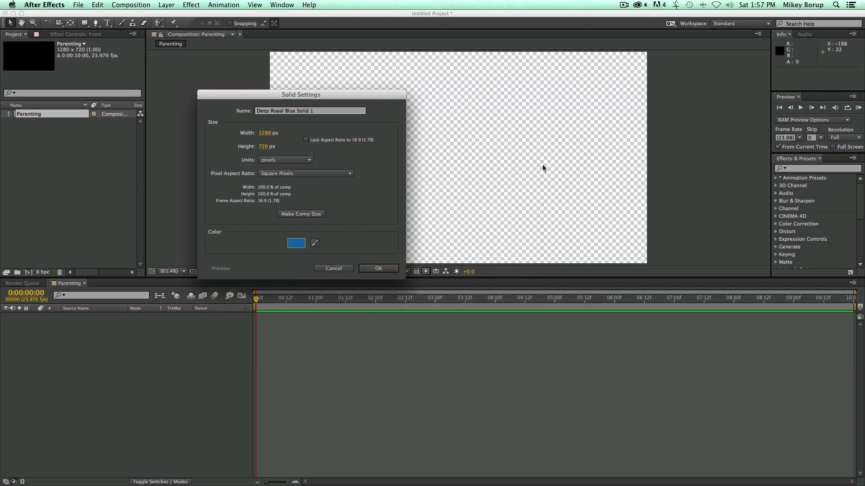
click(389, 269)
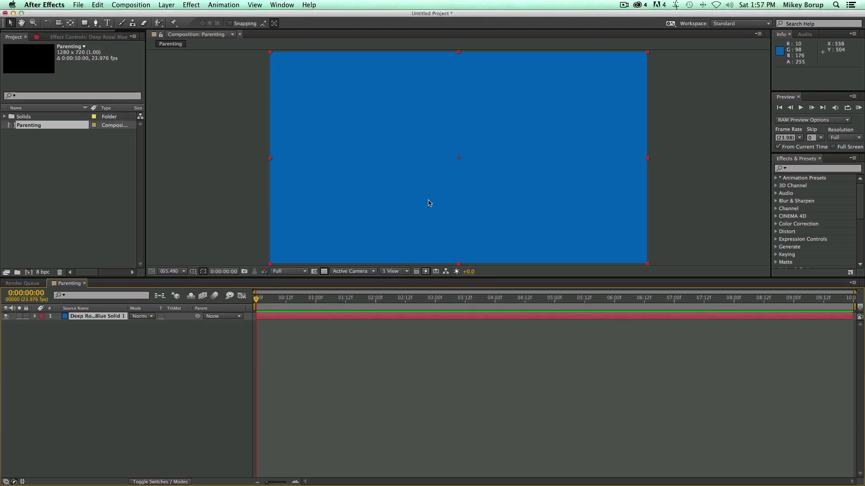
Scale the blue solid down to a small, roughly square shape and move it to the frame's left half, at about 314, 357.
click(356, 393)
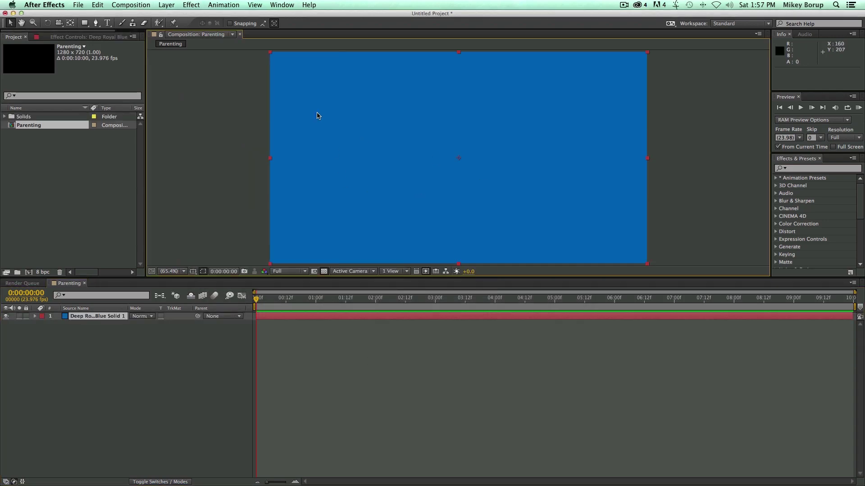
drag(271, 53, 366, 129)
Add a text layer reading "BLUE SQUARE" beside the blue solid.
click(107, 23)
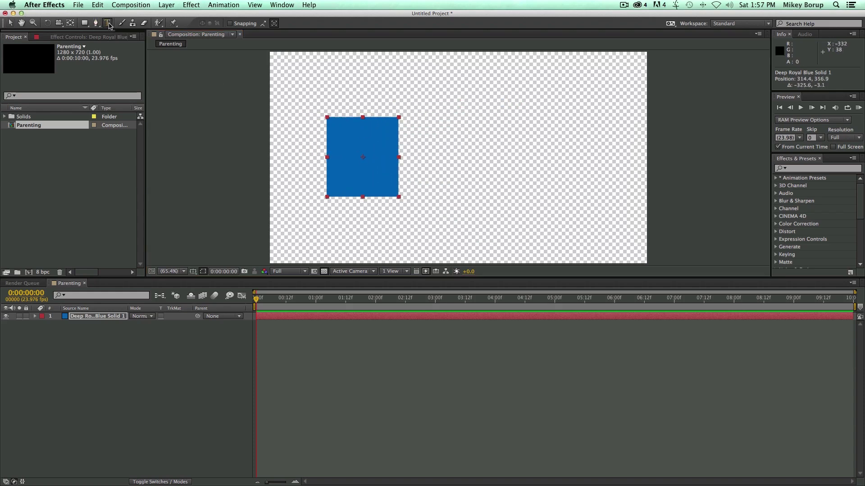
click(469, 133)
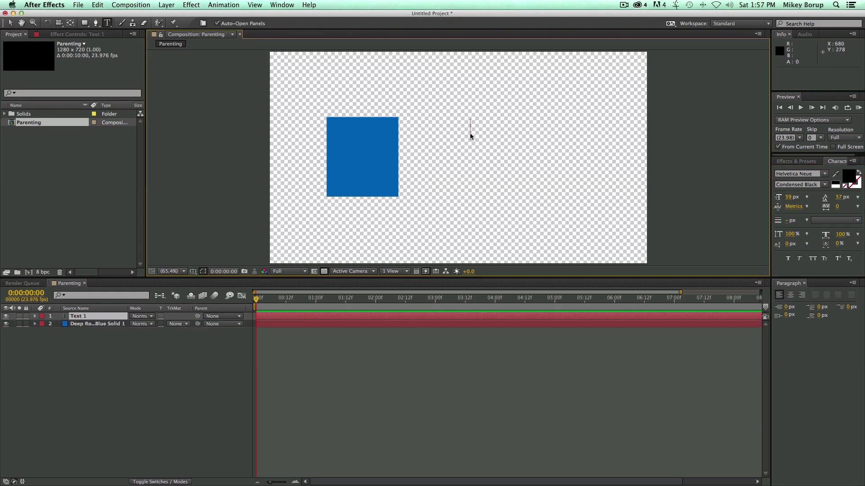
text(BLUE SQU)
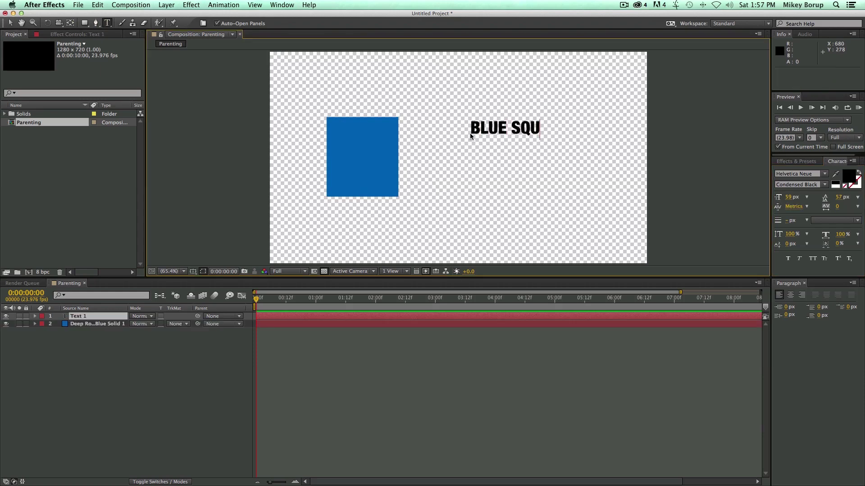
text(ARE)
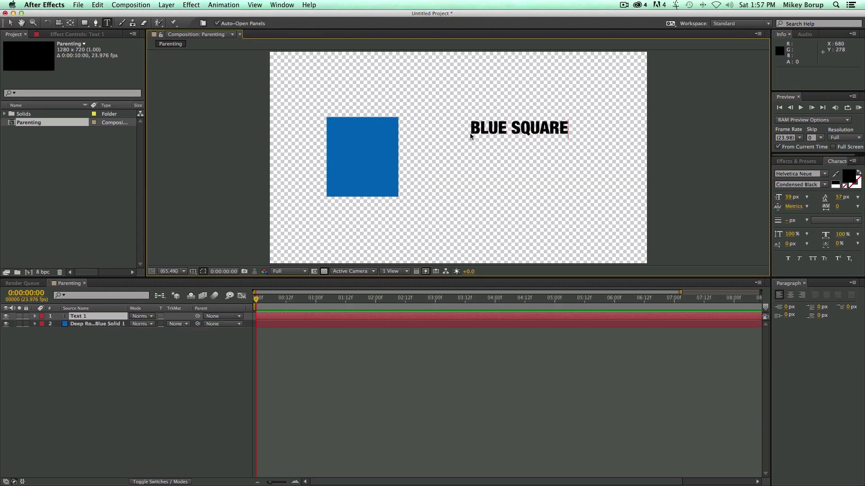
Enlarge the BLUE SQUARE text to nearly twice its size and place it beside the solid at about 546, 390.
click(10, 25)
drag(567, 125, 619, 145)
mouse_move(575, 163)
mouse_down()
mouse_move(559, 163)
mouse_move(579, 163)
mouse_up()
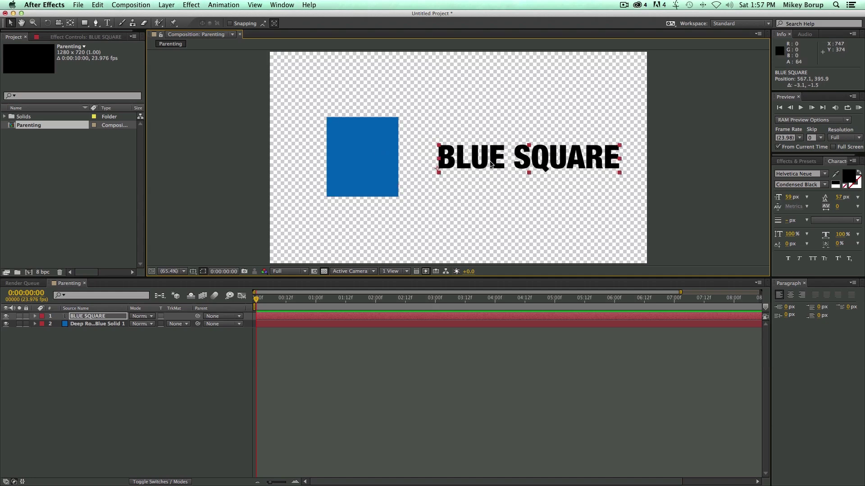
drag(490, 163, 488, 163)
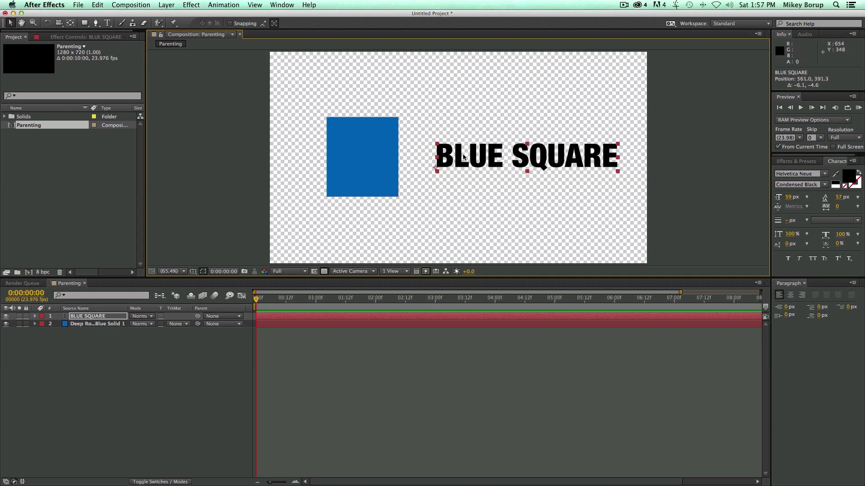
drag(493, 163, 488, 163)
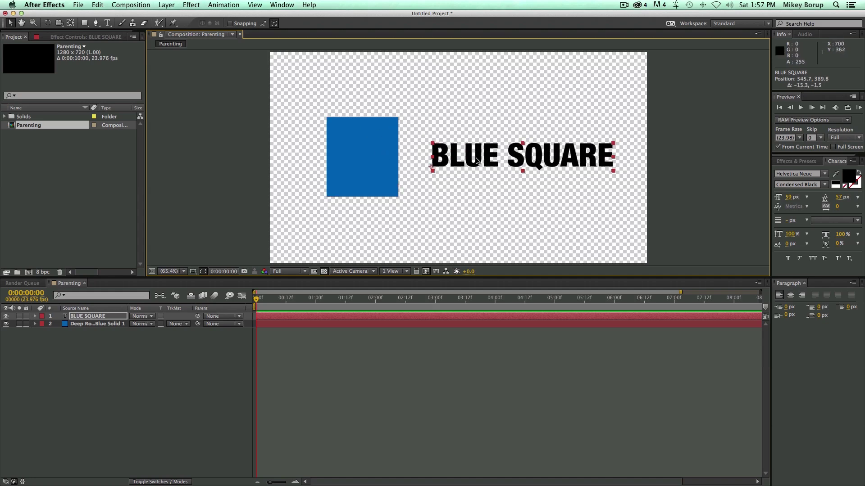
click(259, 342)
key(super+a)
click(268, 324)
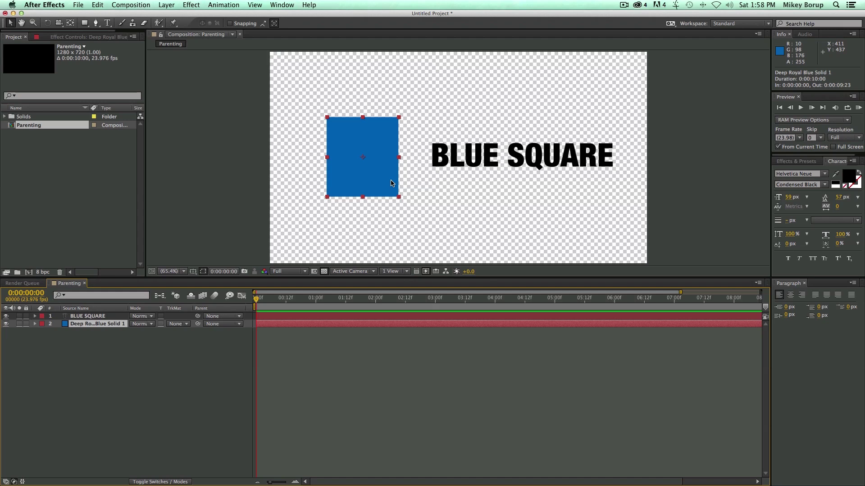
click(308, 317)
shift+click(309, 324)
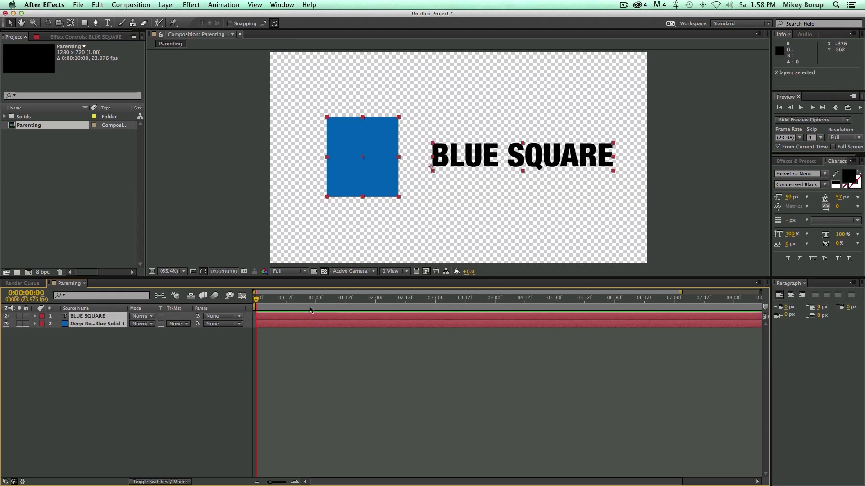
click(165, 5)
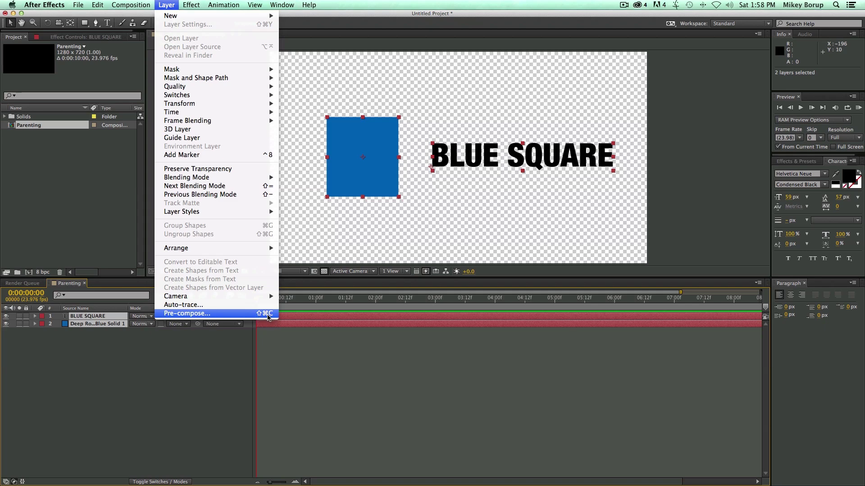
click(267, 318)
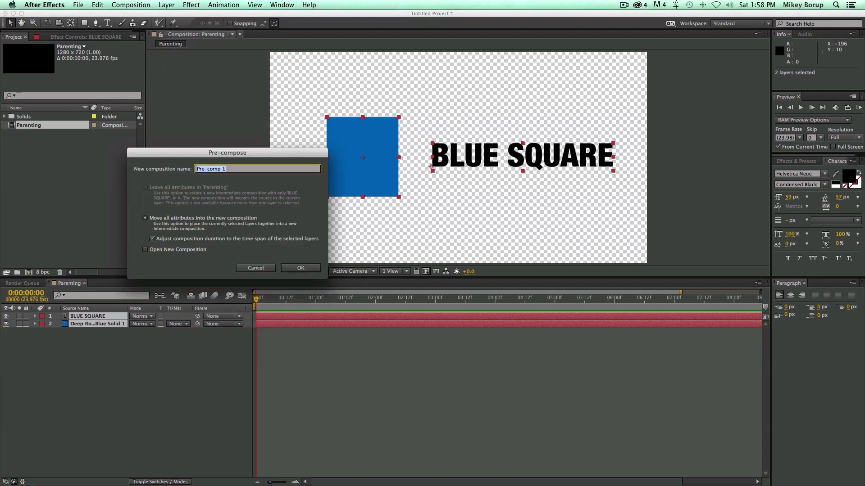
drag(240, 155, 292, 139)
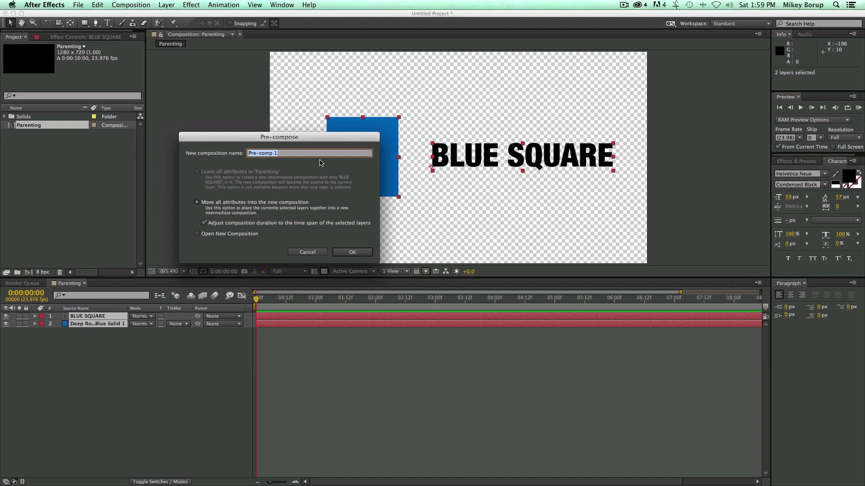
text(p)
click(301, 252)
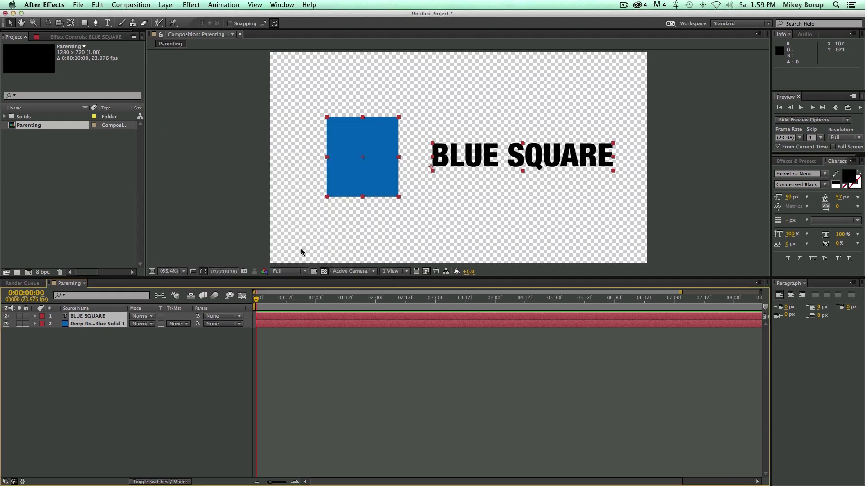
Apply the Directional Blur effect from Blur & Sharpen to the blue solid.
click(288, 346)
click(269, 316)
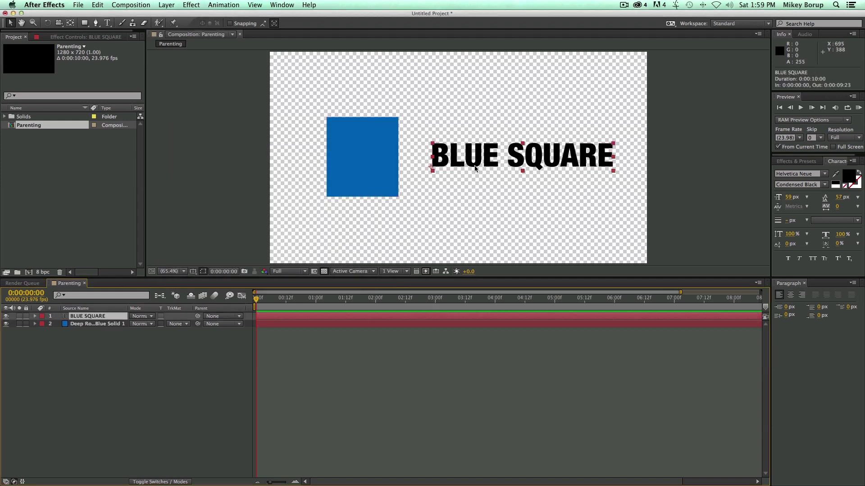
click(332, 164)
click(792, 168)
click(793, 161)
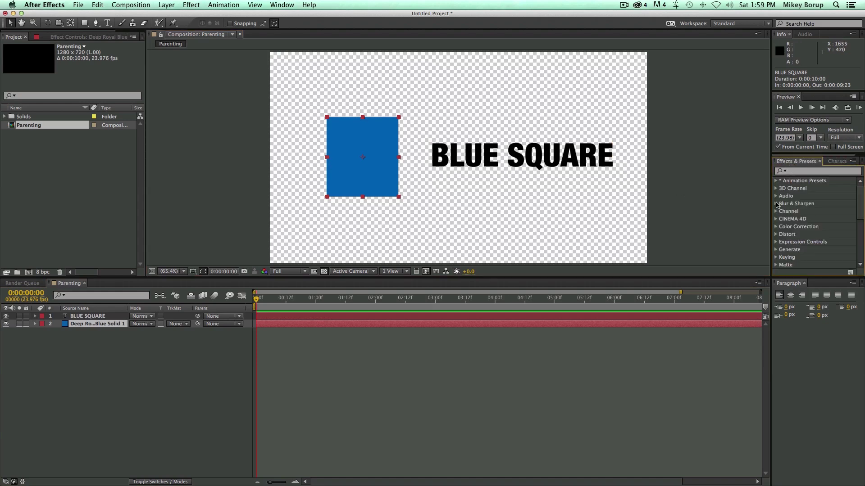
click(775, 203)
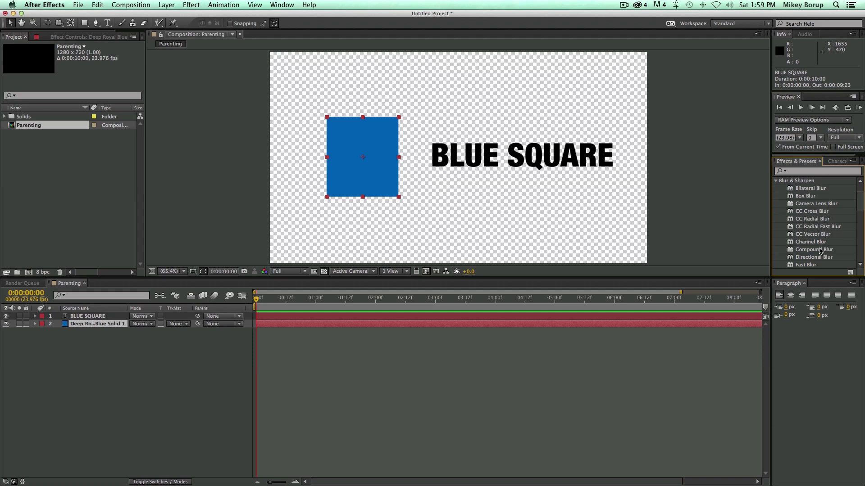
drag(813, 260, 363, 171)
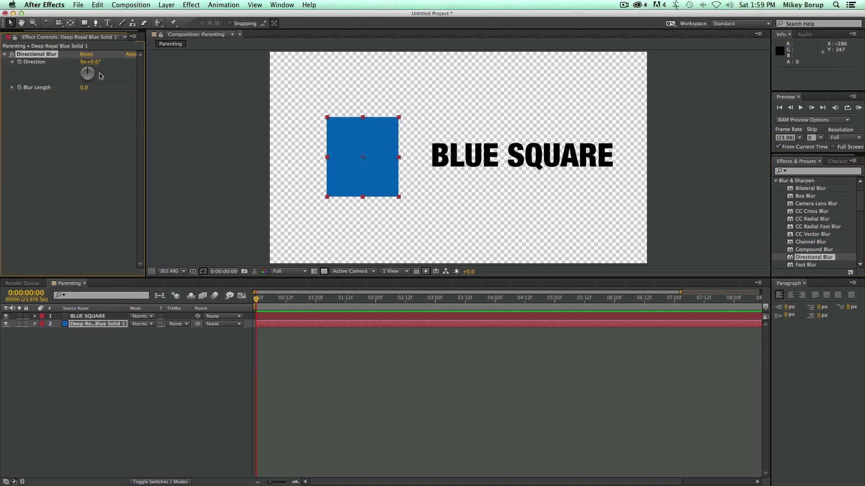
Set the Directional Blur's blur length to 242.9 and its direction to 66°, leaving no layer selected.
drag(83, 89, 152, 96)
drag(92, 62, 132, 72)
click(522, 155)
click(297, 218)
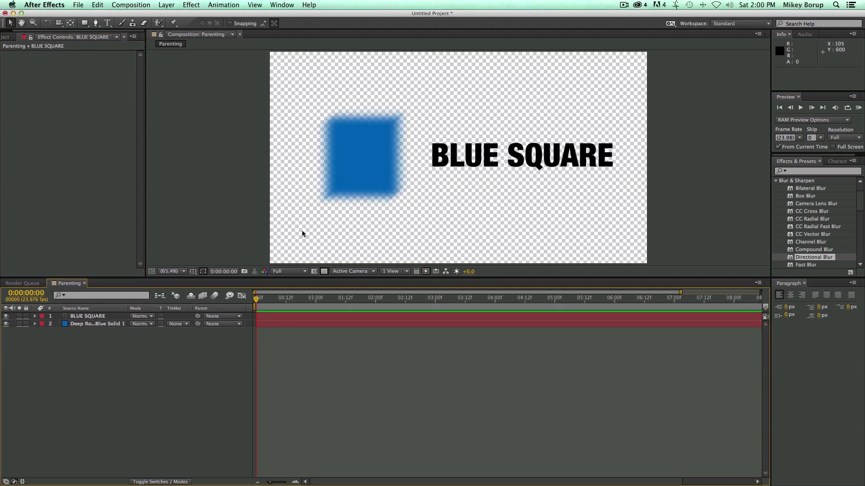
Pre-compose the blue solid as "Blue Comp", leaving all attributes in Parenting, and return to the Parenting composition.
click(274, 324)
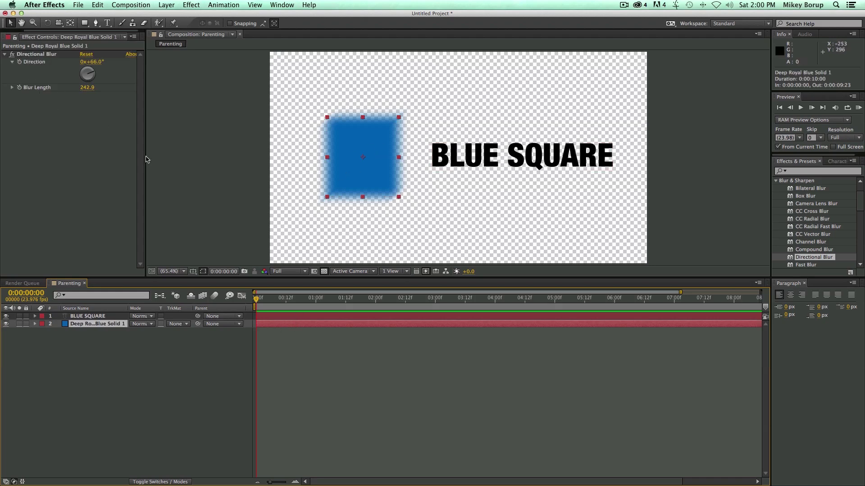
key(super+shift+c)
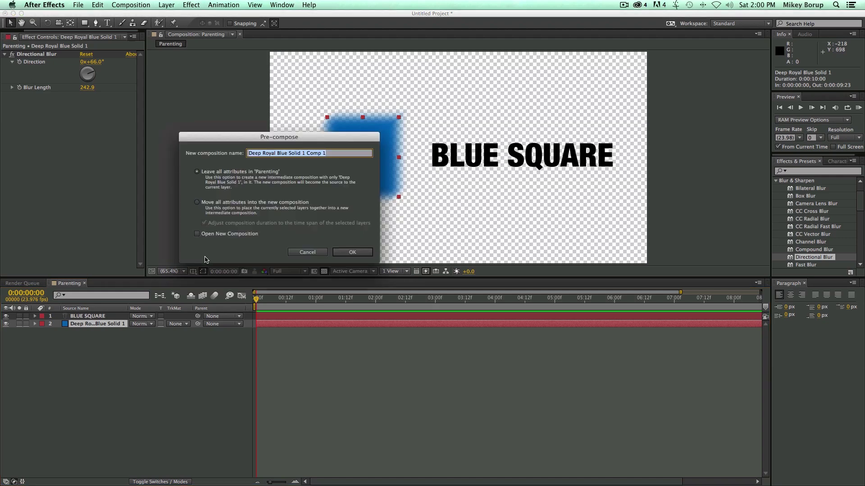
click(198, 203)
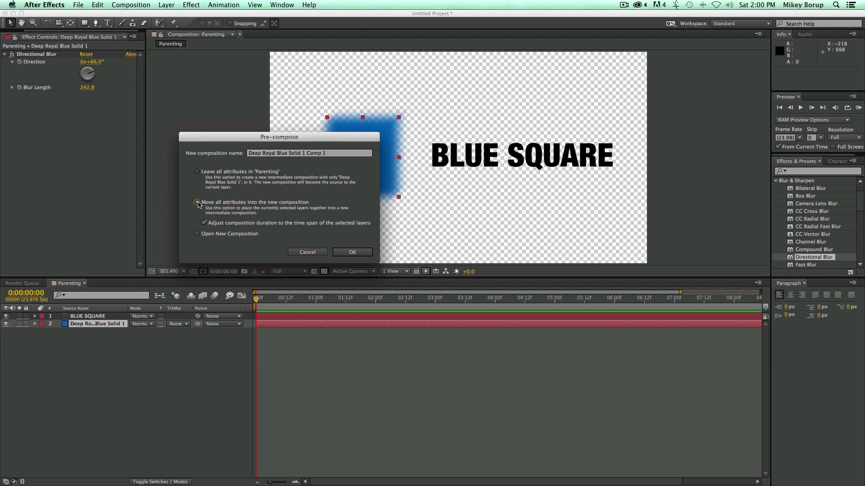
click(197, 172)
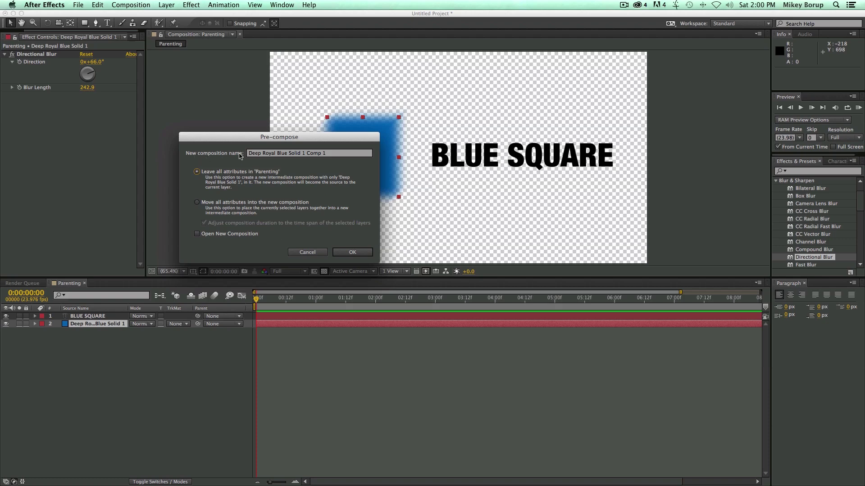
click(308, 155)
drag(333, 154, 248, 154)
text(Blue)
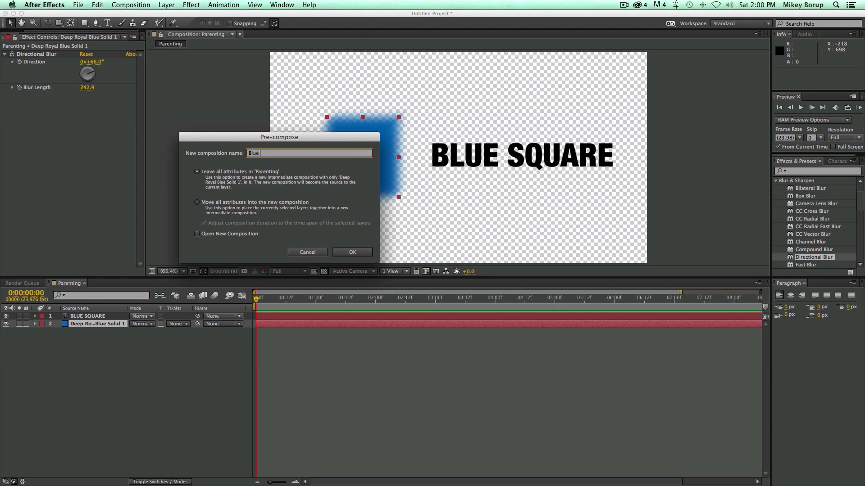
text( Comp)
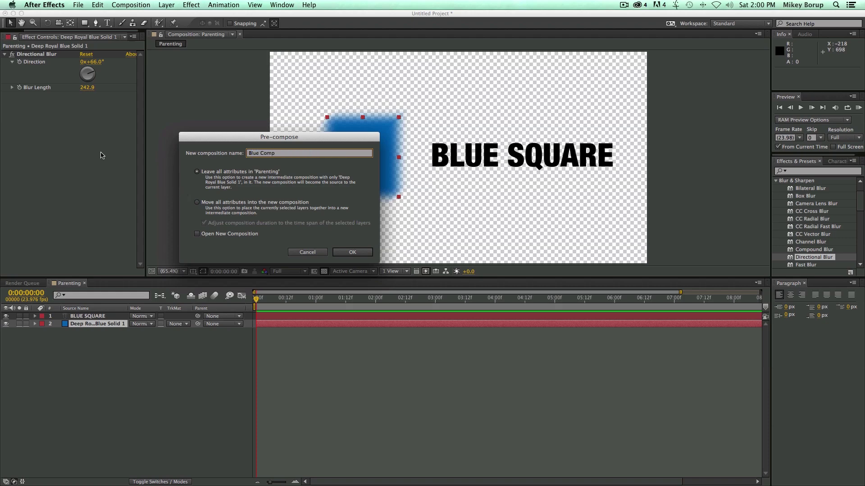
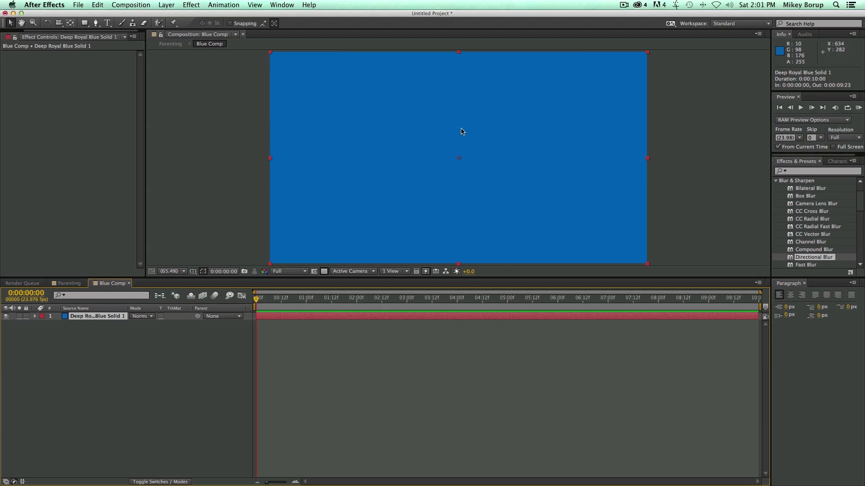
click(65, 284)
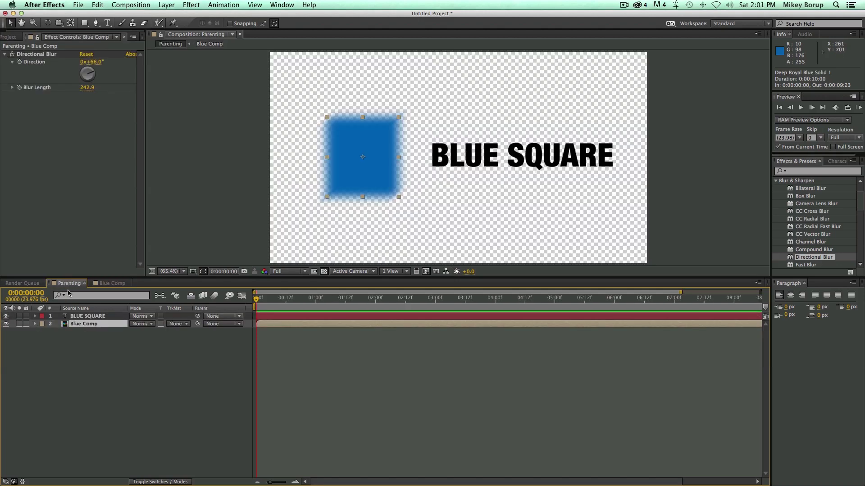
Check Blue Comp's transform properties in Parenting and undo the pre-composition of the blue solid.
click(35, 324)
click(43, 340)
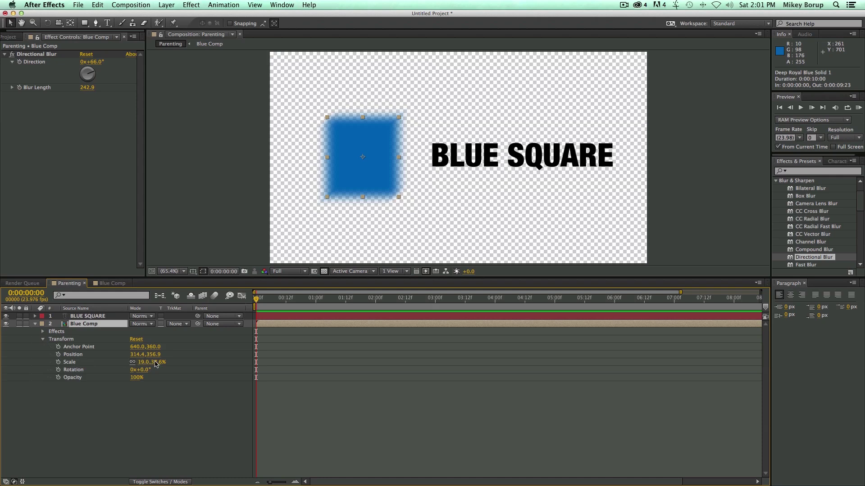
click(387, 376)
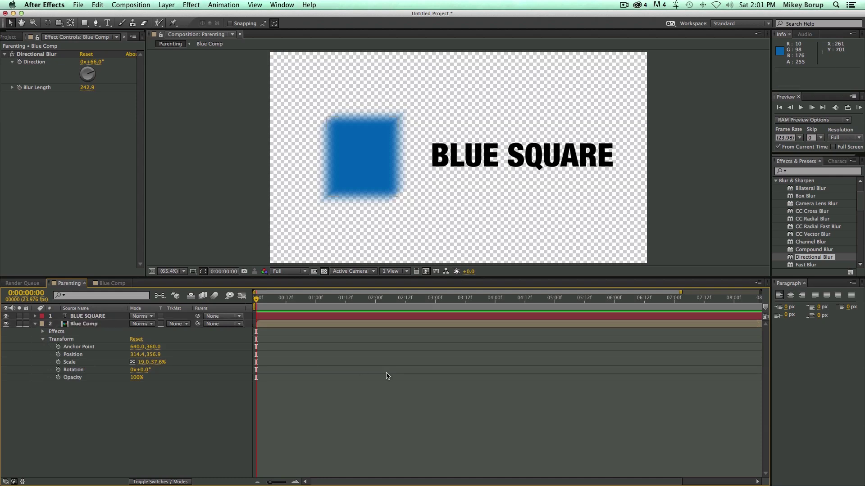
key(super+z)
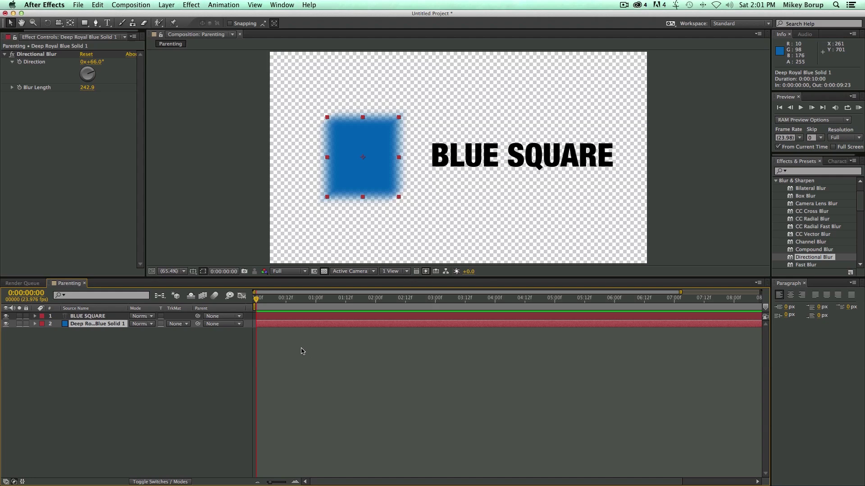
Pre-compose the blue solid as "Blue Comp", moving all attributes into the new composition.
key(super+shift+c)
click(199, 203)
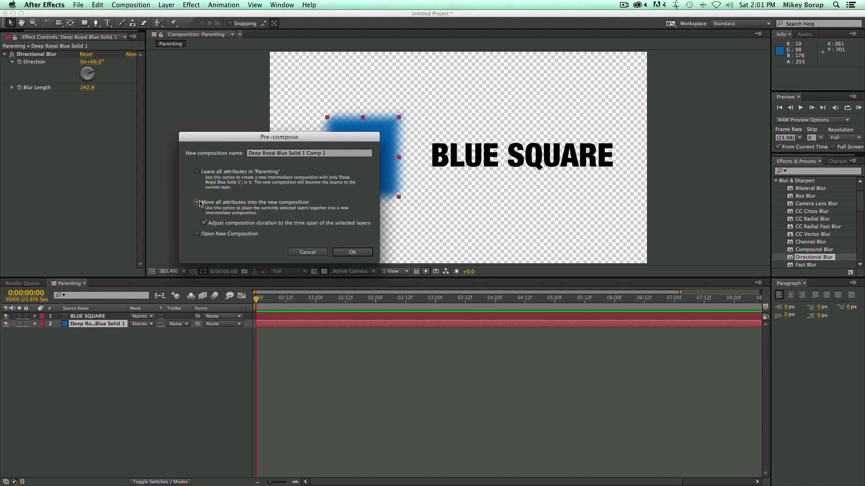
click(334, 155)
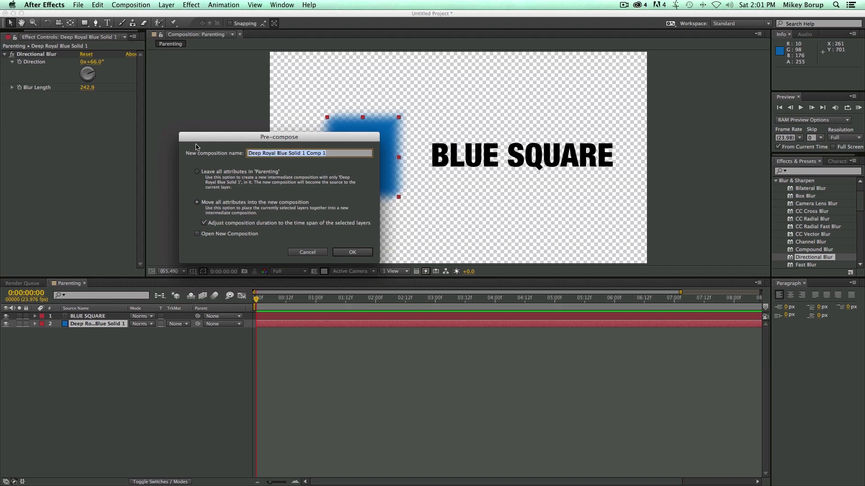
text(Blue Comp)
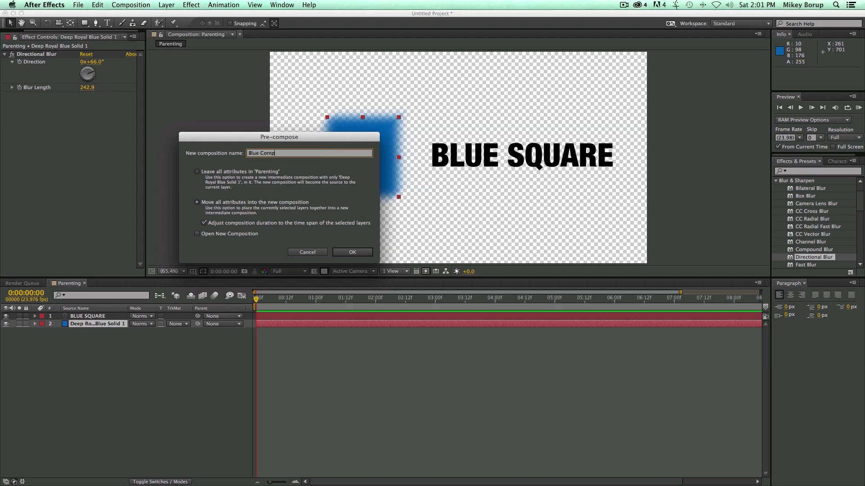
key(Return)
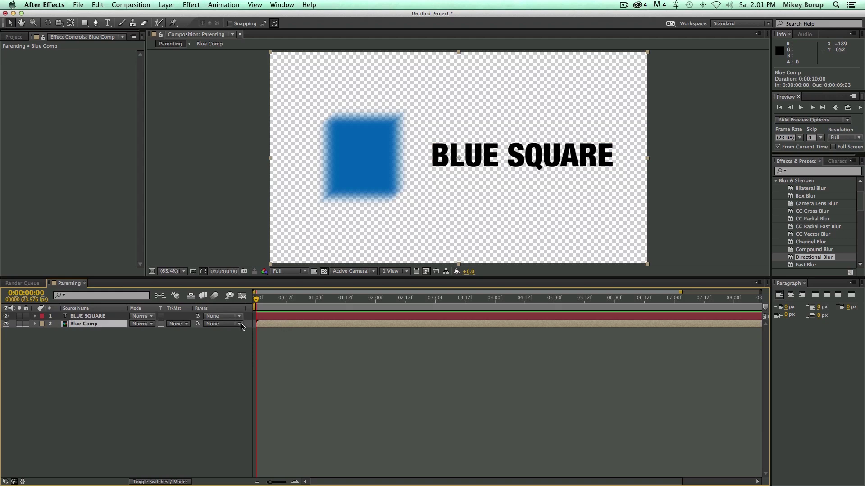
Examine Blue Comp's transform properties in Parenting and open the nested composition to view its contents.
click(35, 323)
click(43, 332)
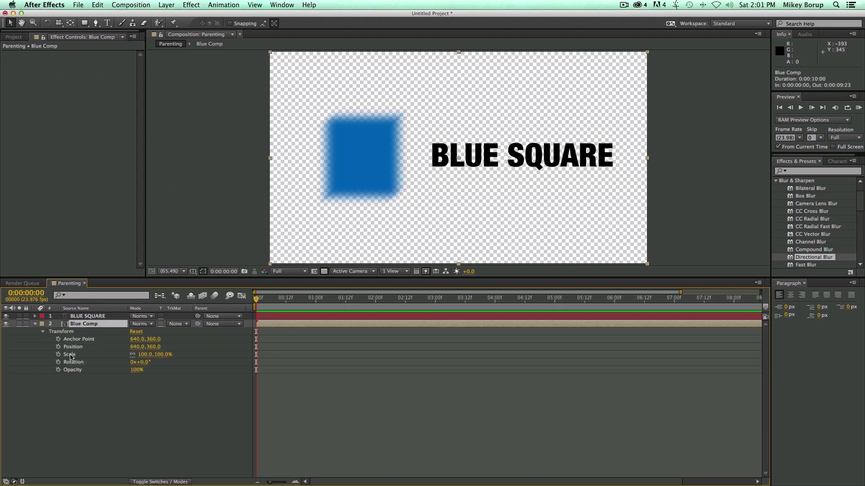
click(383, 369)
double_click(297, 324)
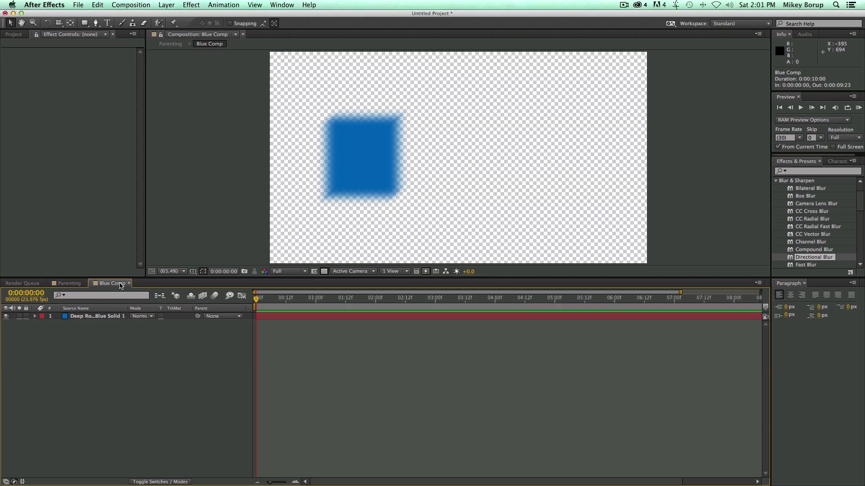
Close the Blue Comp composition and undo the pre-composition of the blue solid with moved attributes.
click(128, 284)
click(280, 325)
key(super+z)
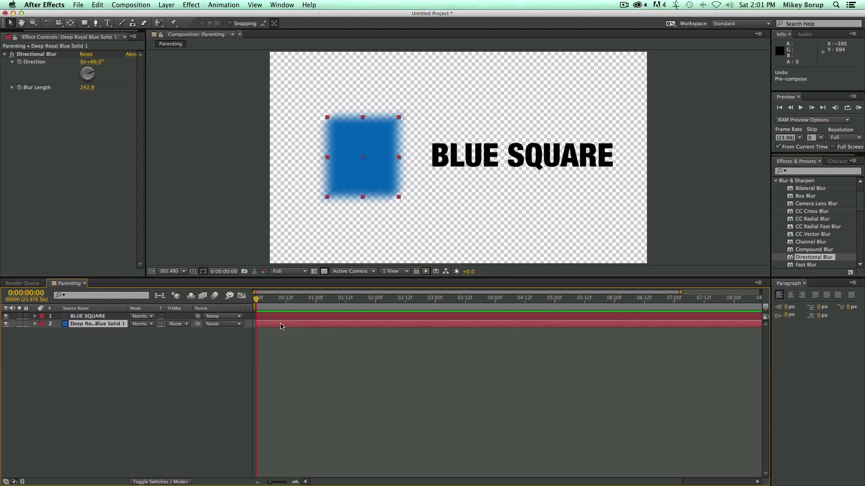
Pre-compose the BLUE SQUARE text and the blue solid together as "PreComp", moving all attributes, and leave no layer selected.
shift+click(283, 319)
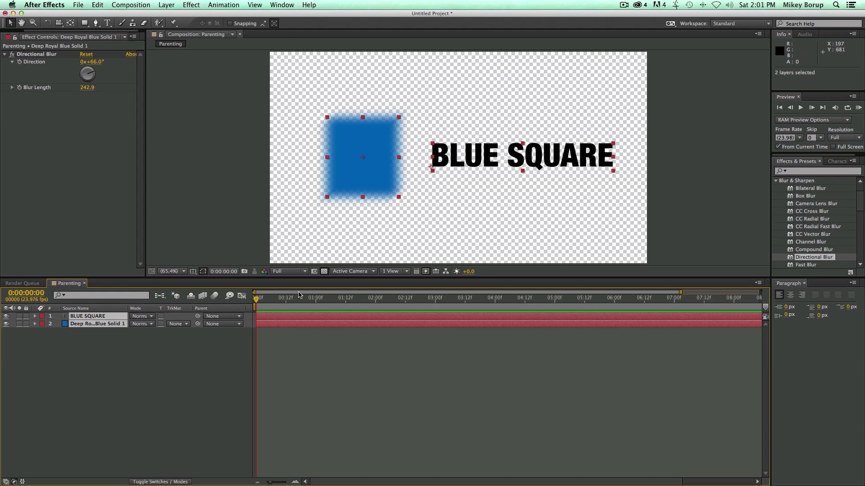
key(super+shift+c)
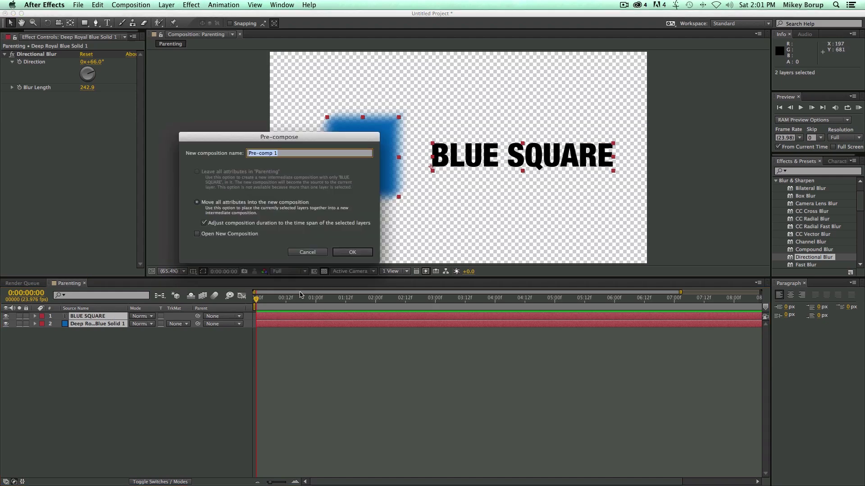
text(Pre)
key(Return)
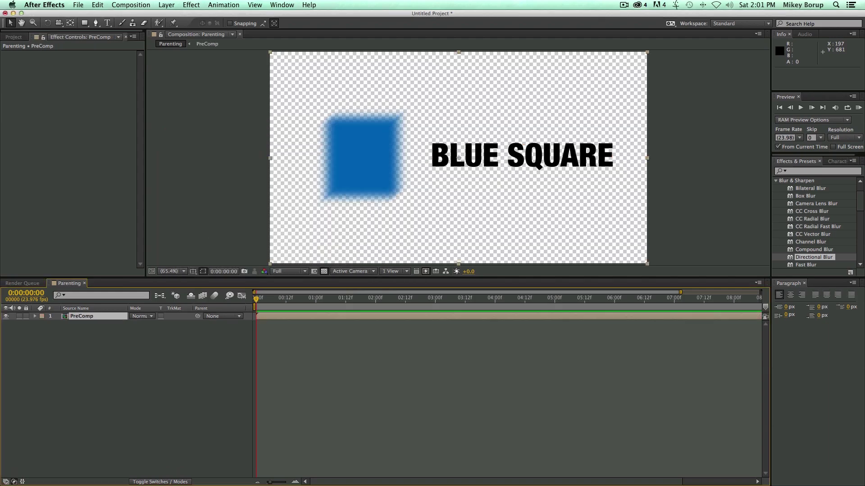
click(354, 359)
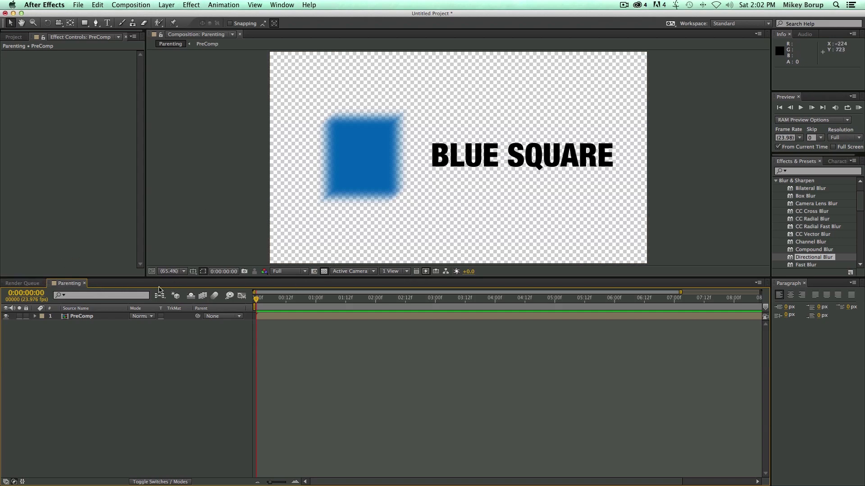
Try moving the PreComp layer up and to the right to about 790, 210, and undo the move.
click(321, 315)
drag(393, 160, 374, 170)
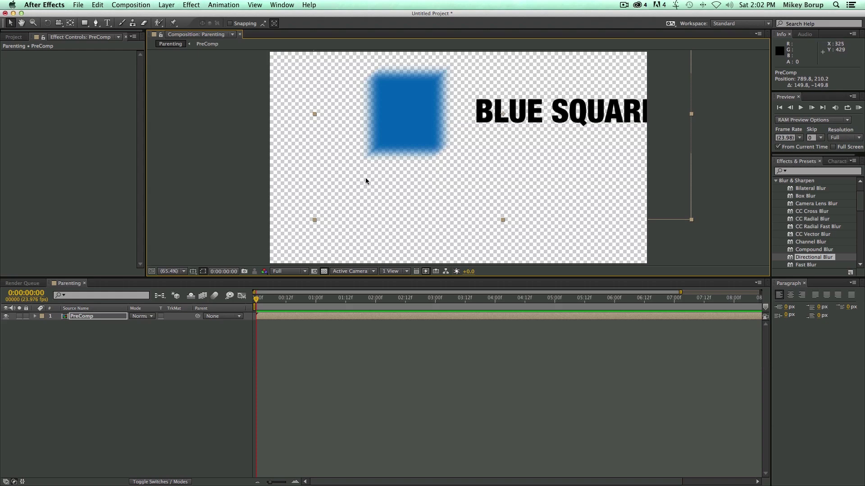
key(super+z)
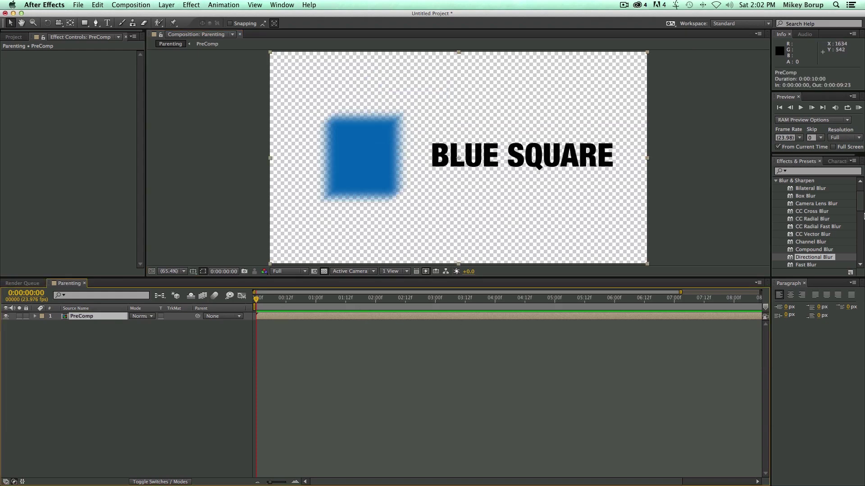
Apply the Fast Blur effect from Blur & Sharpen to the PreComp layer and try out its blurriness.
click(789, 266)
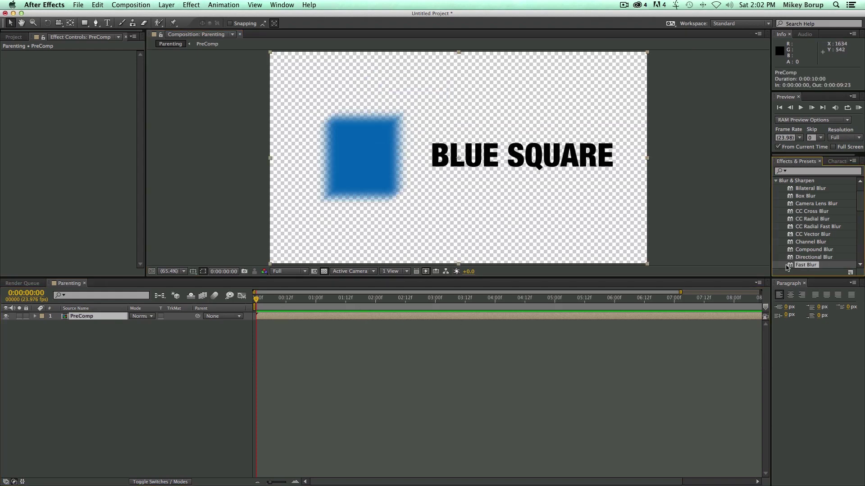
drag(791, 267, 305, 319)
drag(86, 61, 54, 66)
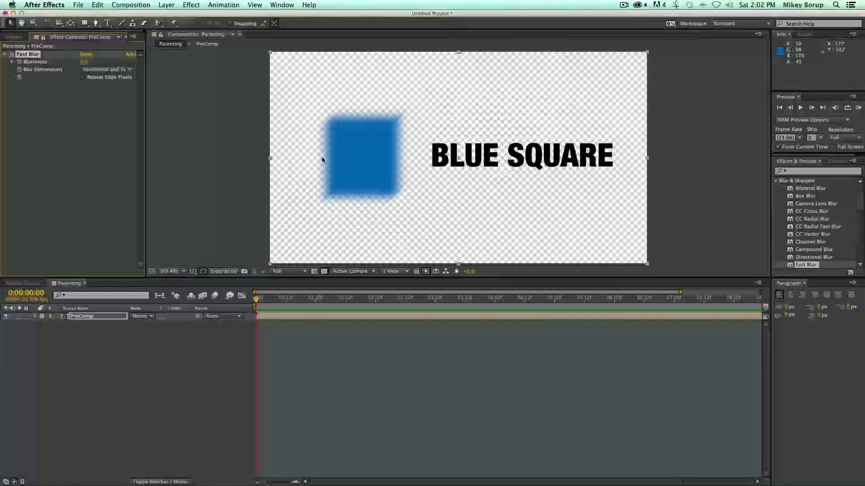
click(354, 367)
Open the PreComp composition and expand the BLUE SQUARE text's transform properties.
double_click(290, 319)
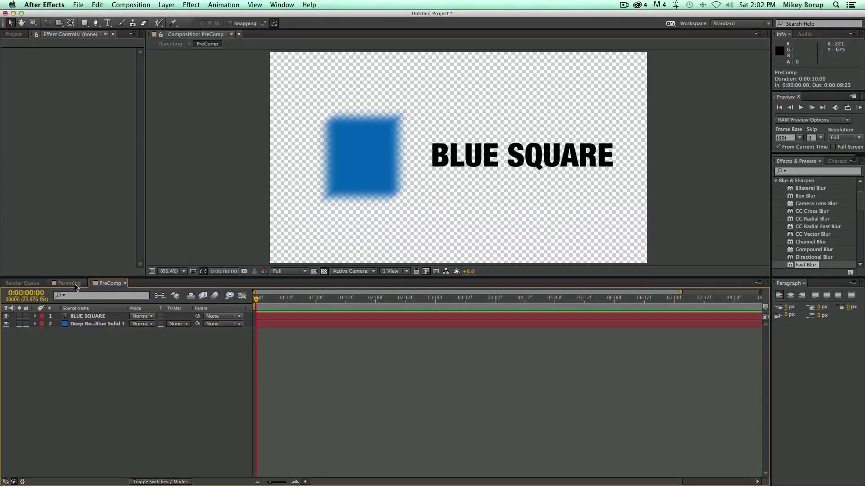
click(99, 317)
click(98, 317)
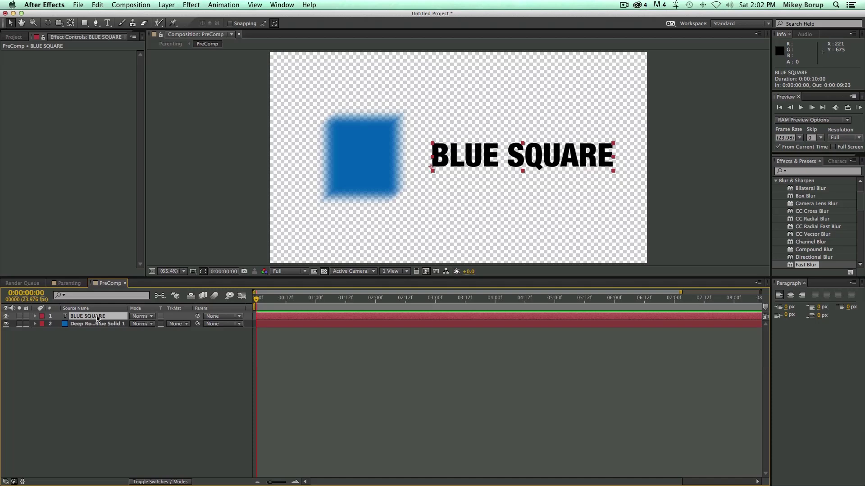
click(35, 316)
click(43, 332)
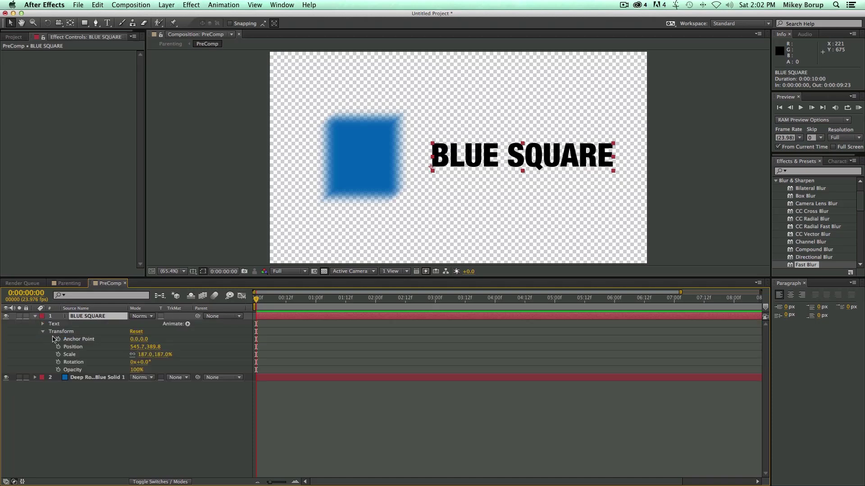
Keyframe the text's position from the composition start to about 99, 173 at 3 seconds, and preview the motion.
click(58, 347)
drag(261, 300, 436, 309)
drag(495, 158, 363, 94)
key(Home)
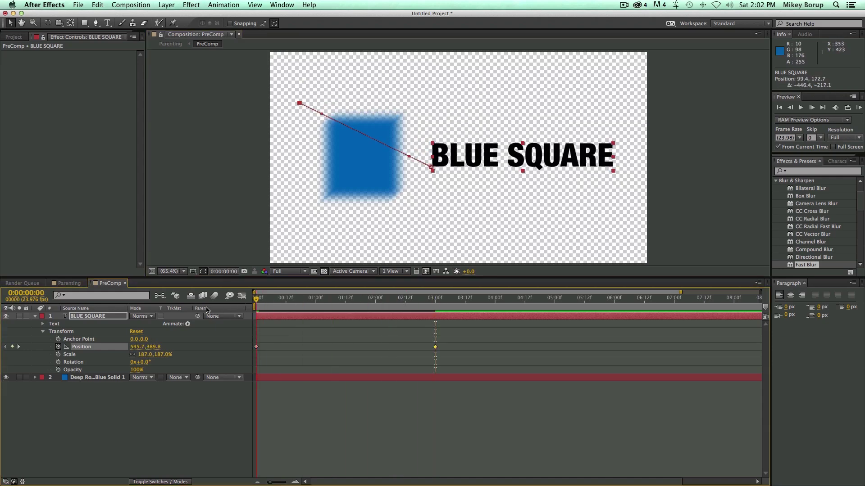
drag(364, 303, 436, 304)
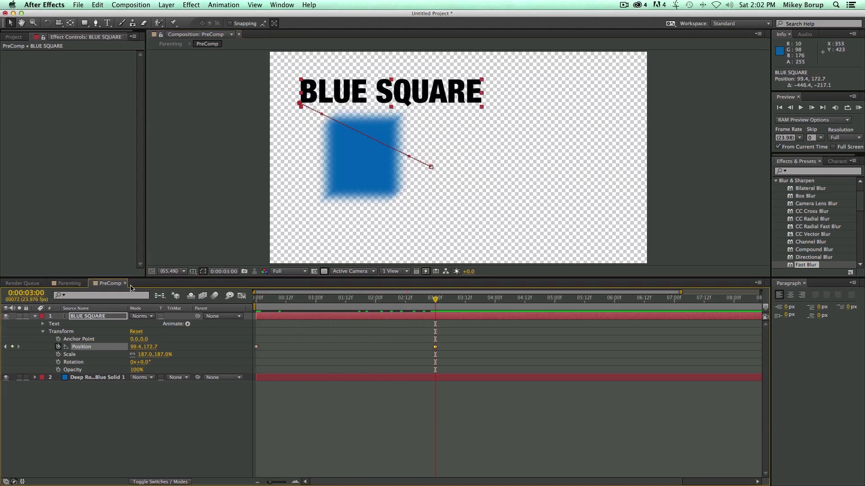
Return to Parenting, preview the nested text animation, and examine the PreComp layer's transform properties.
click(69, 284)
drag(381, 302, 273, 308)
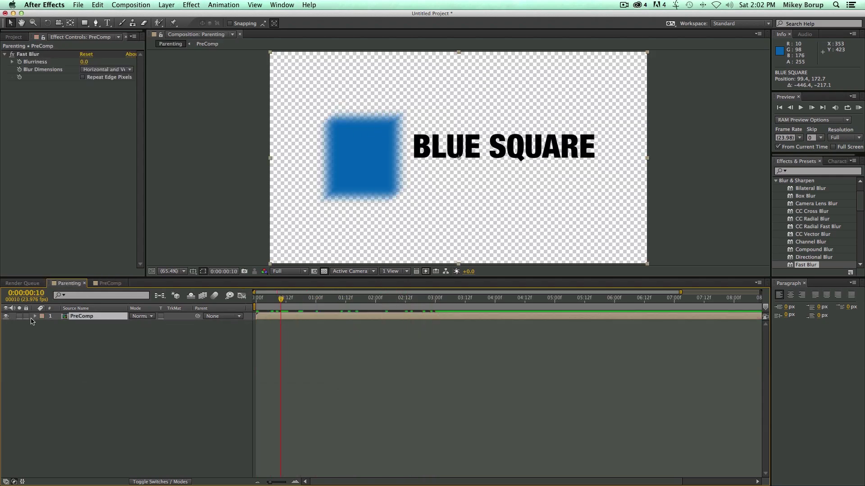
click(36, 316)
click(42, 332)
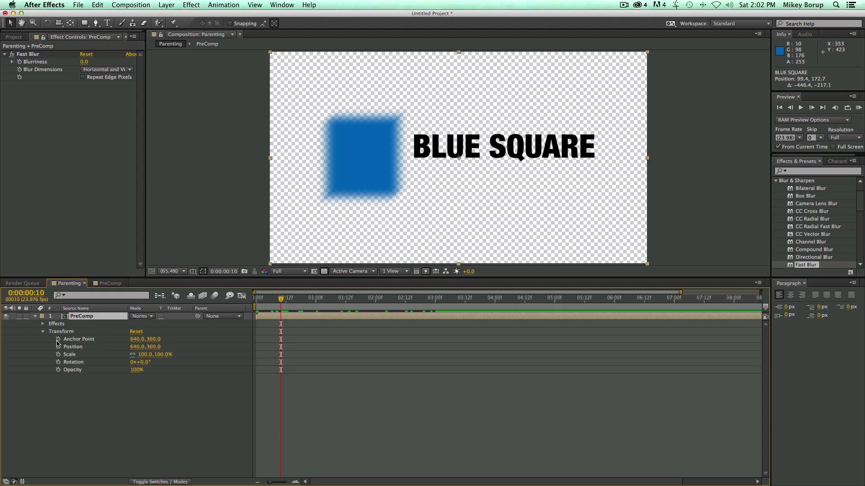
drag(304, 303, 255, 308)
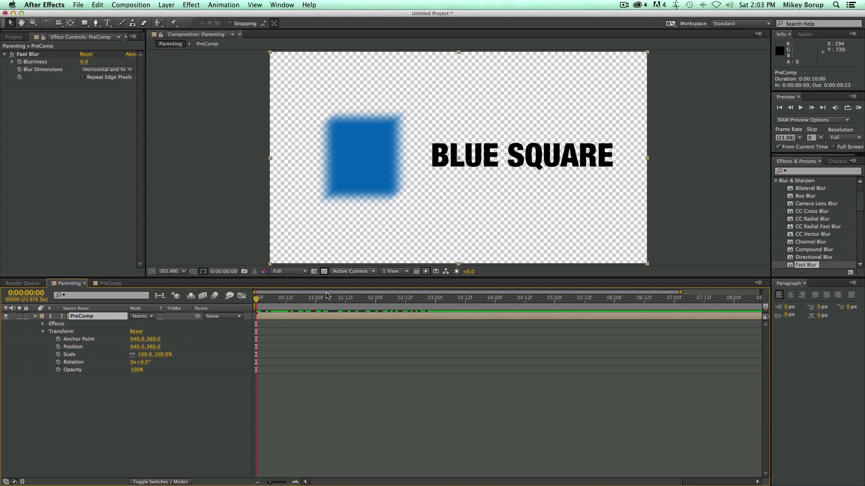
Set the PreComp layer's Fast Blur blurriness to 59, preview the blurred animation, and delete the effect.
drag(288, 306, 326, 306)
drag(84, 62, 111, 63)
drag(325, 299, 413, 299)
drag(490, 292, 256, 299)
click(53, 57)
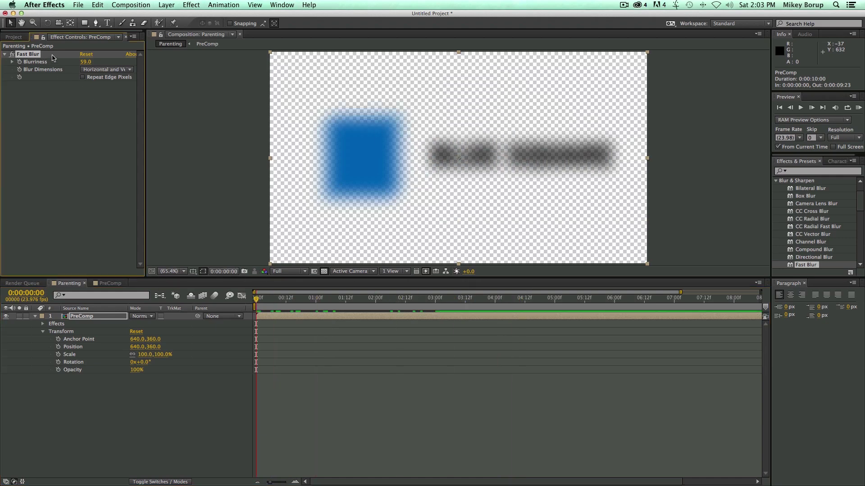
key(Delete)
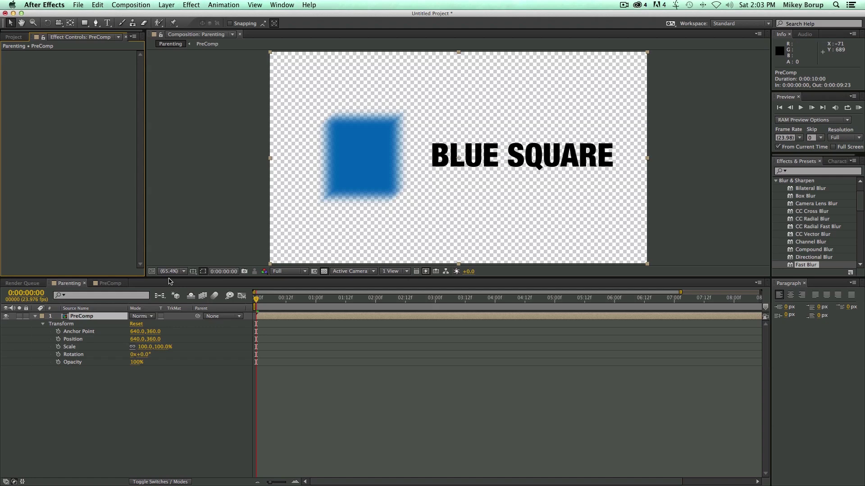
Undo the changes back through the text's 3-second position move, and remove its remaining position keyframe in PreComp.
click(14, 37)
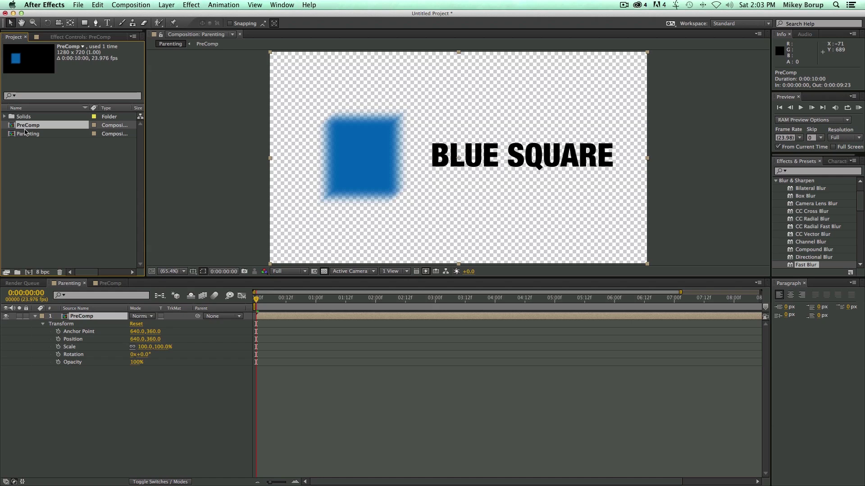
key(KP_0)
key(KP_0)
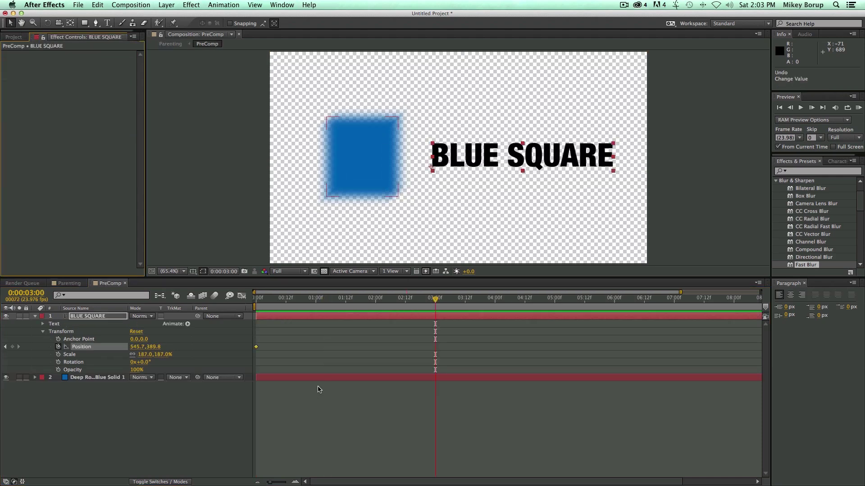
key(Home)
click(58, 347)
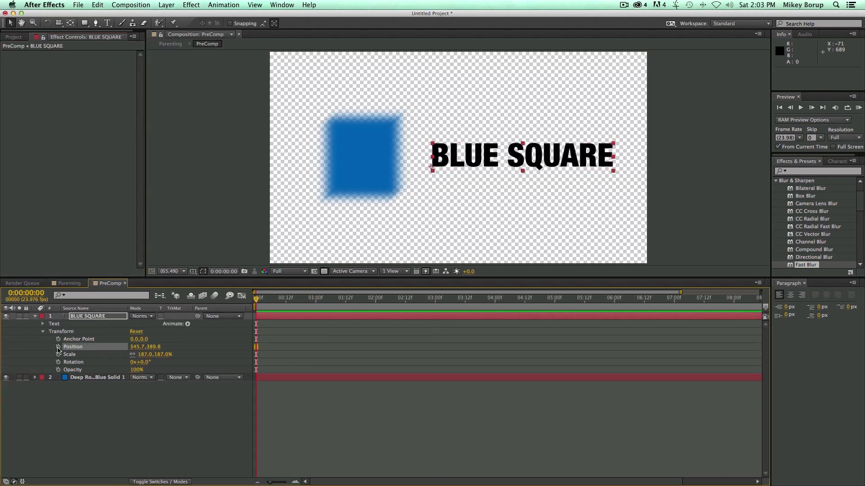
click(35, 316)
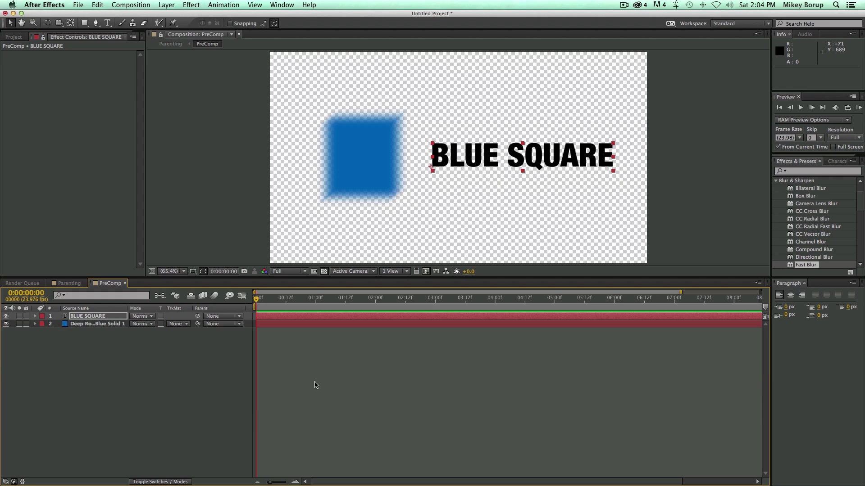
Delete the Directional Blur effect from the blue solid in PreComp and select the BLUE SQUARE text.
drag(465, 298, 261, 298)
click(94, 325)
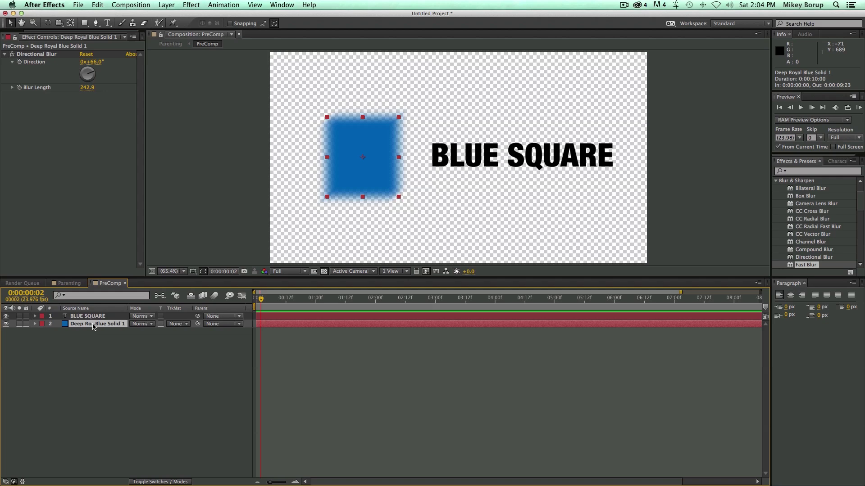
click(36, 56)
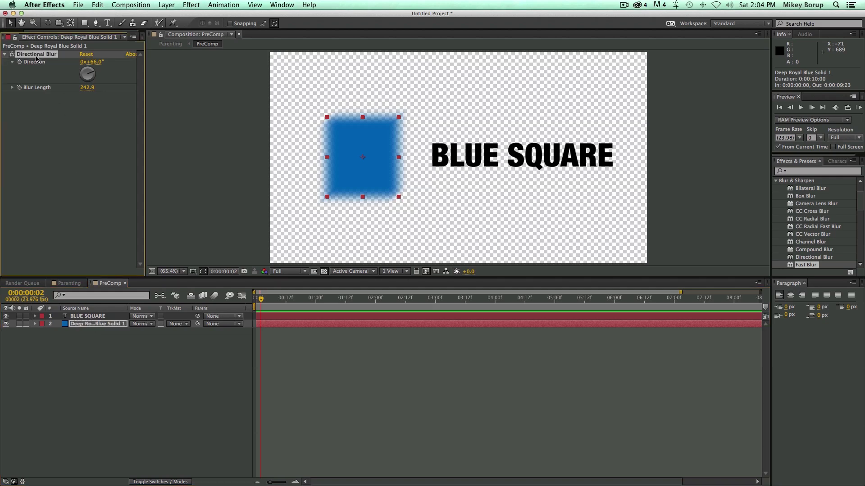
key(Delete)
click(464, 157)
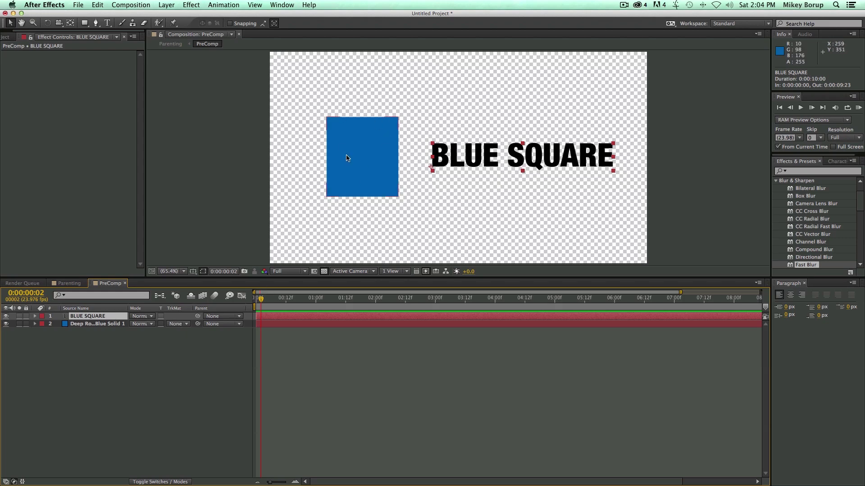
Parent the BLUE SQUARE text layer to Deep Royal Blue Solid 1 with the pick whip.
click(198, 343)
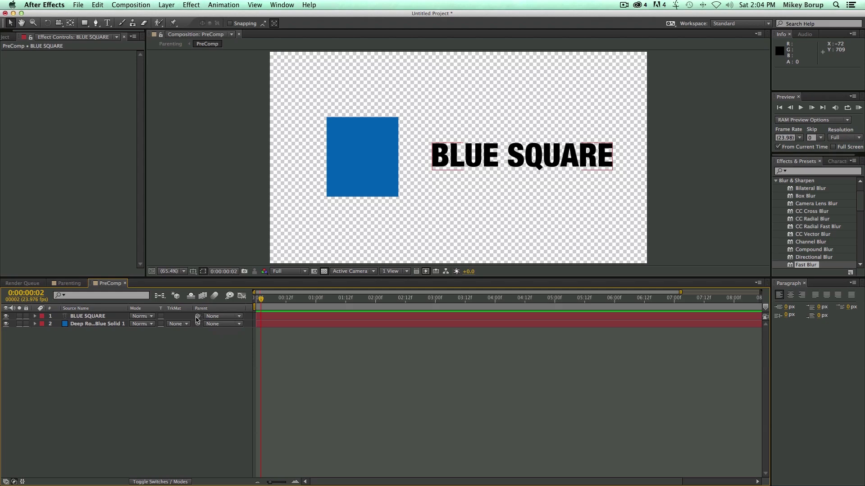
drag(176, 318, 286, 233)
drag(198, 316, 85, 329)
click(103, 318)
click(83, 325)
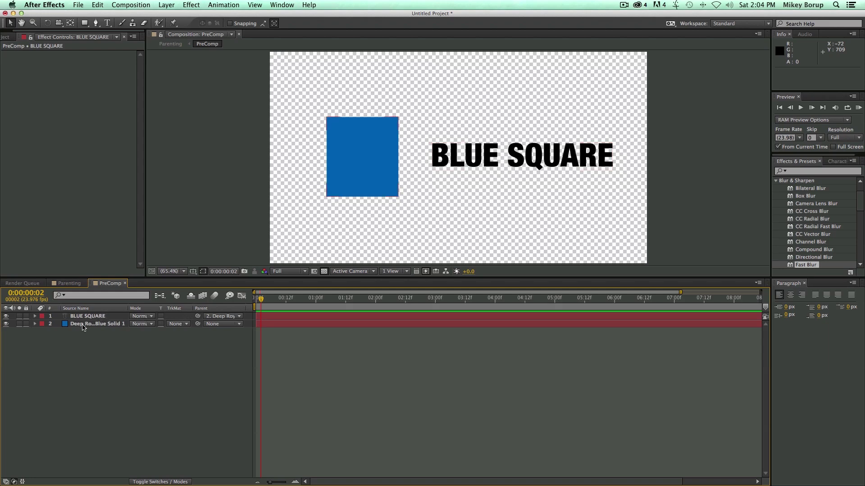
key(super+Up)
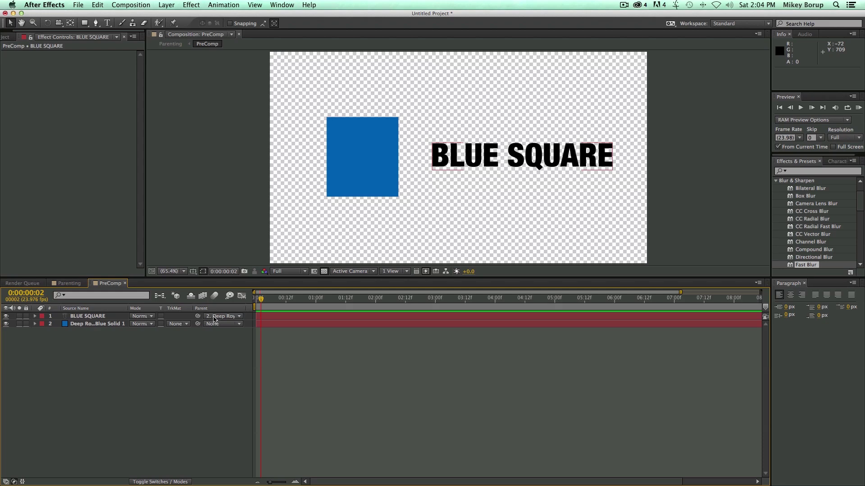
Examine the available parents for the BLUE SQUARE layer, keeping Deep Royal Blue Solid 1 as the choice.
click(222, 316)
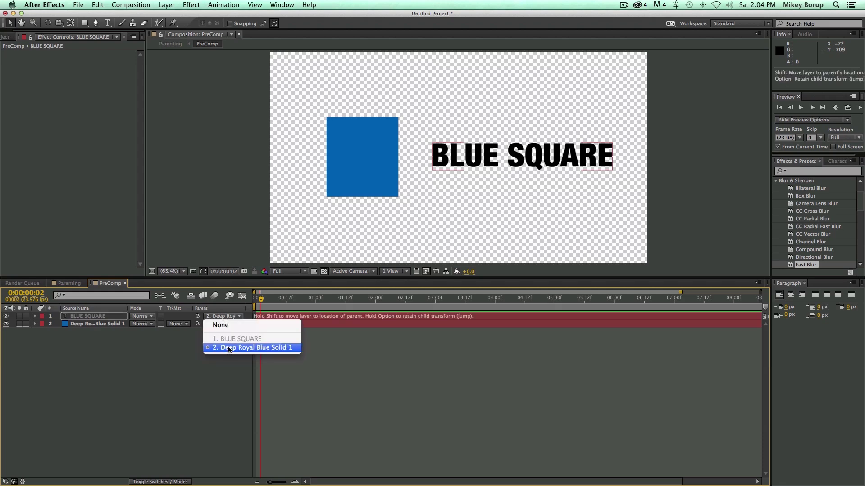
click(229, 350)
click(228, 319)
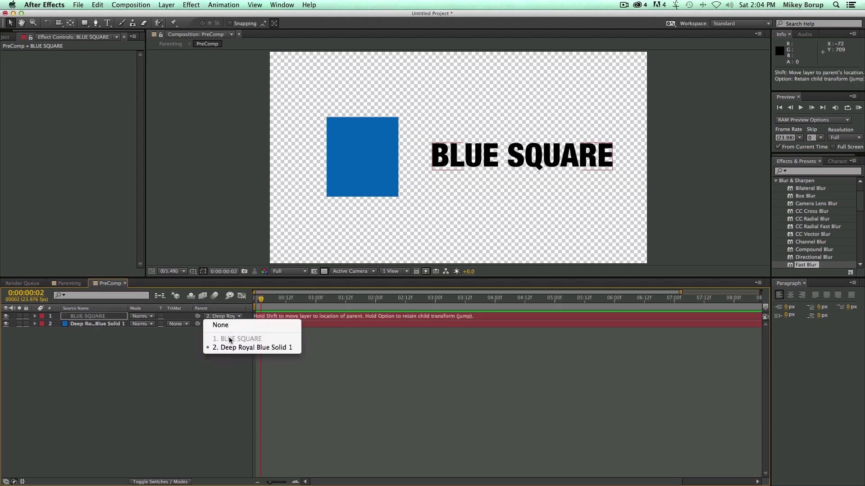
click(233, 351)
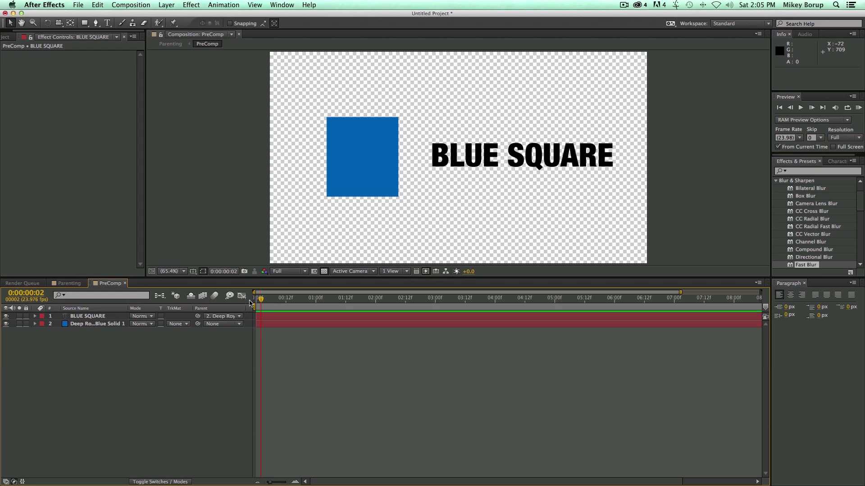
Expand the blue solid's transform properties and set its rotation to -10° to demonstrate the parent link.
click(99, 317)
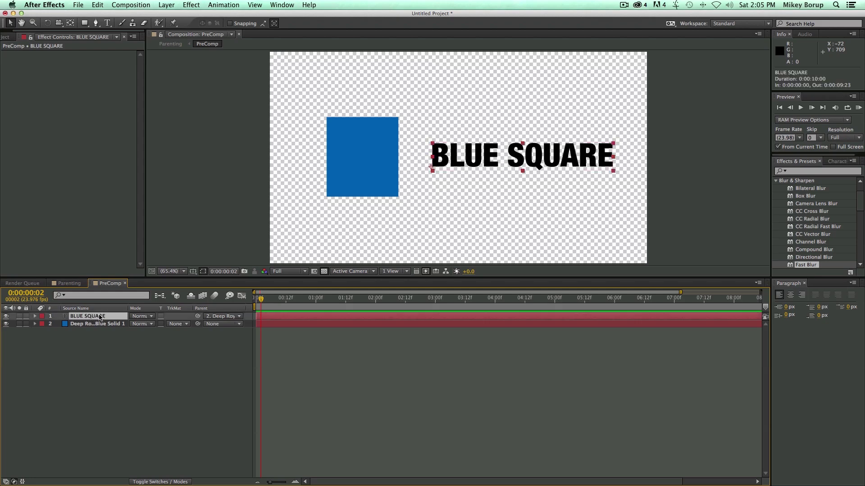
click(81, 325)
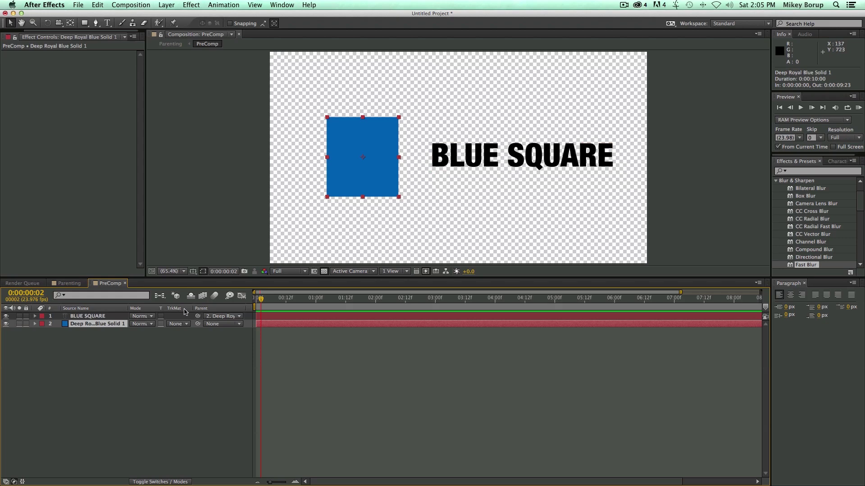
scroll(106, 326, right, 3)
scroll(106, 326, right, 2)
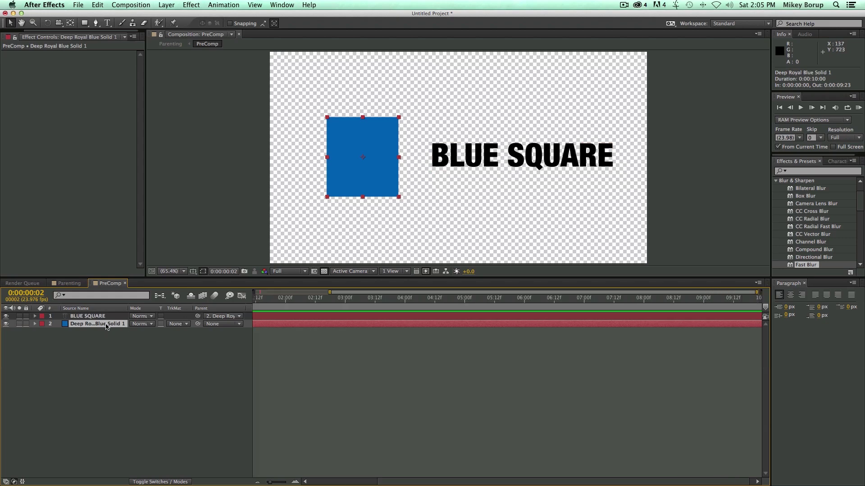
click(35, 324)
click(43, 332)
mouse_move(143, 362)
mouse_down()
mouse_move(180, 363)
mouse_move(109, 363)
mouse_move(197, 366)
mouse_move(110, 366)
mouse_move(184, 369)
mouse_move(150, 368)
mouse_up()
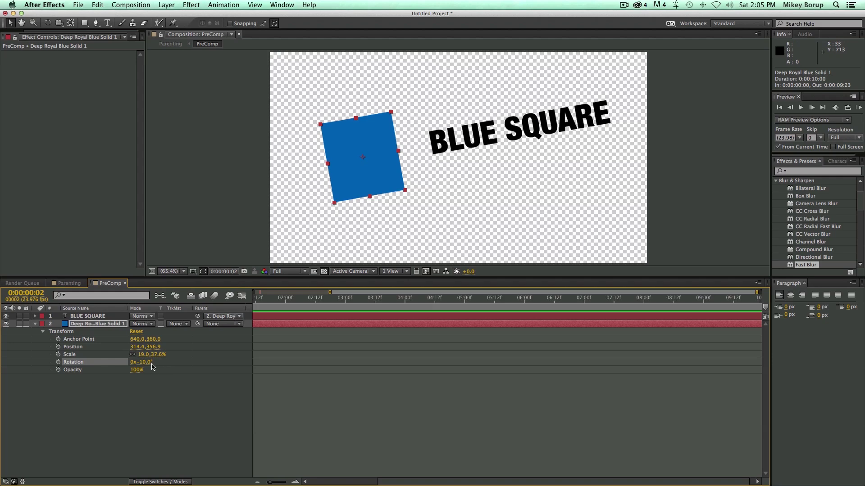
mouse_move(146, 365)
mouse_down()
mouse_move(176, 360)
mouse_move(135, 367)
mouse_move(144, 367)
mouse_up()
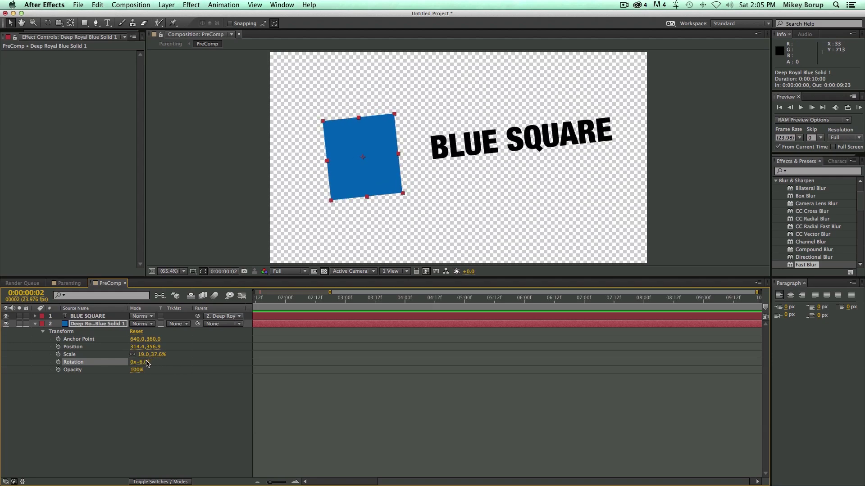
key(super+z)
Expand the BLUE SQUARE text's transform properties, try changing its rotation, and undo the change.
click(94, 317)
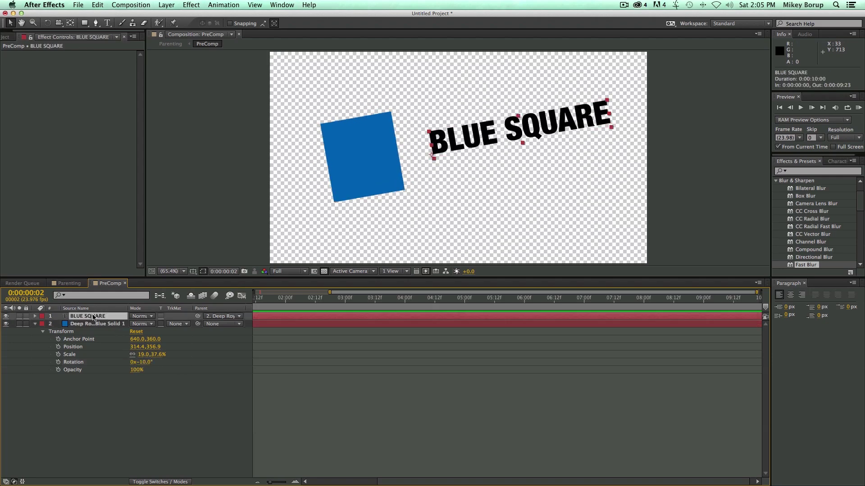
click(35, 316)
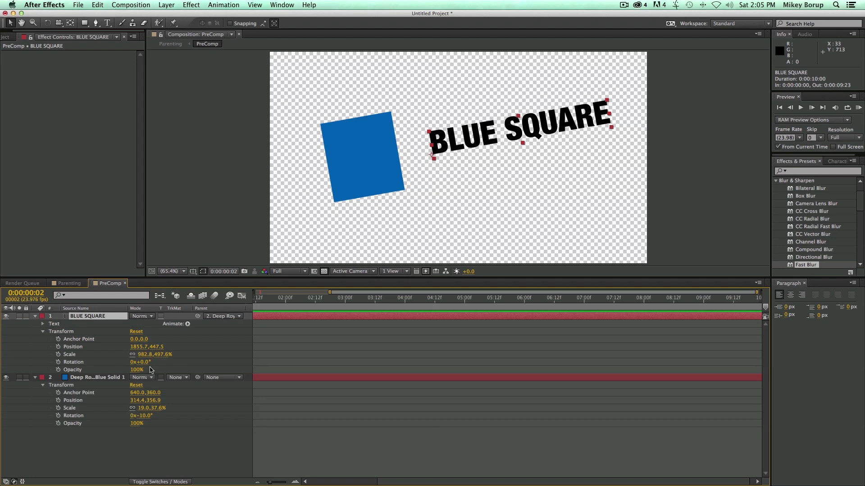
drag(139, 362, 136, 359)
key(super+z)
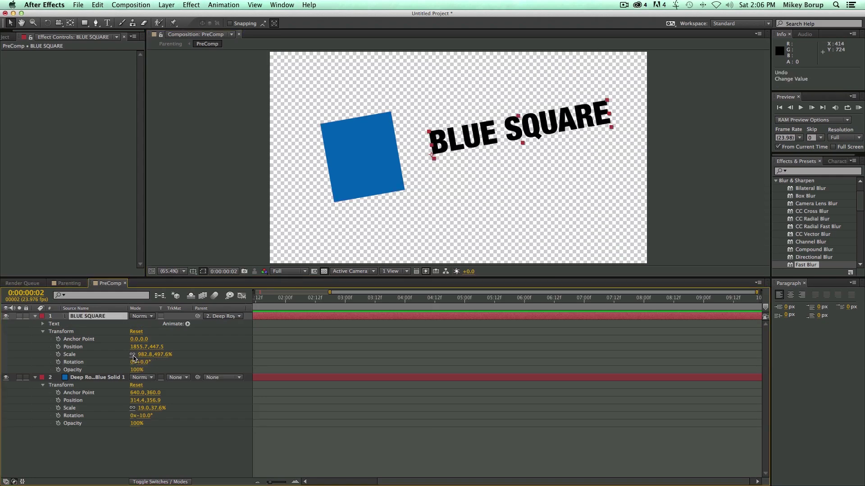
Move the text beside the blue square to about 1381.6, 661.2, and reposition the parent solid to about 319.0, 344.7.
drag(491, 122, 469, 148)
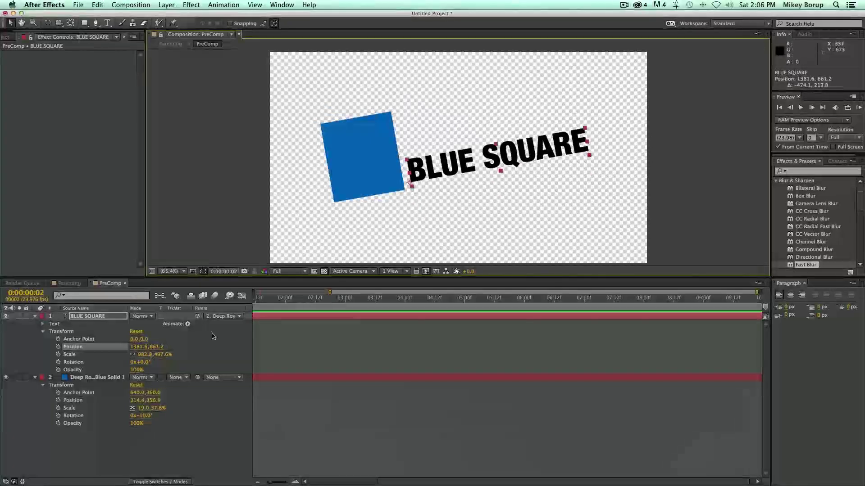
click(96, 378)
drag(355, 169, 386, 187)
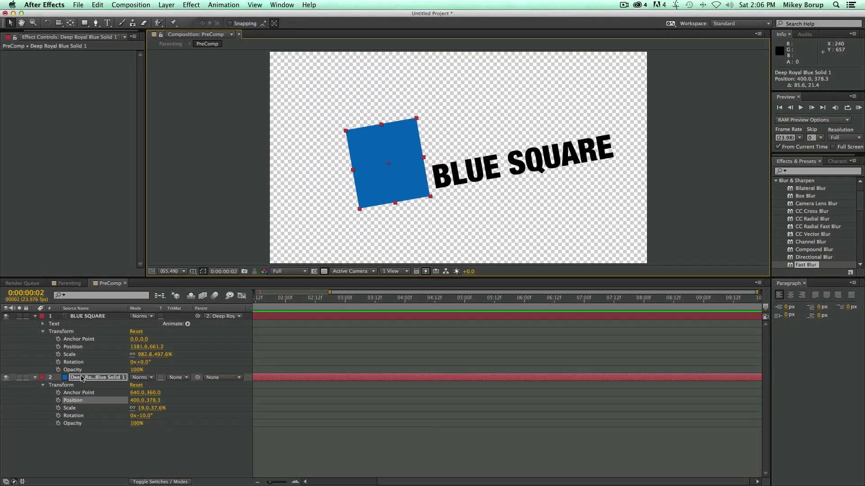
drag(396, 167, 393, 158)
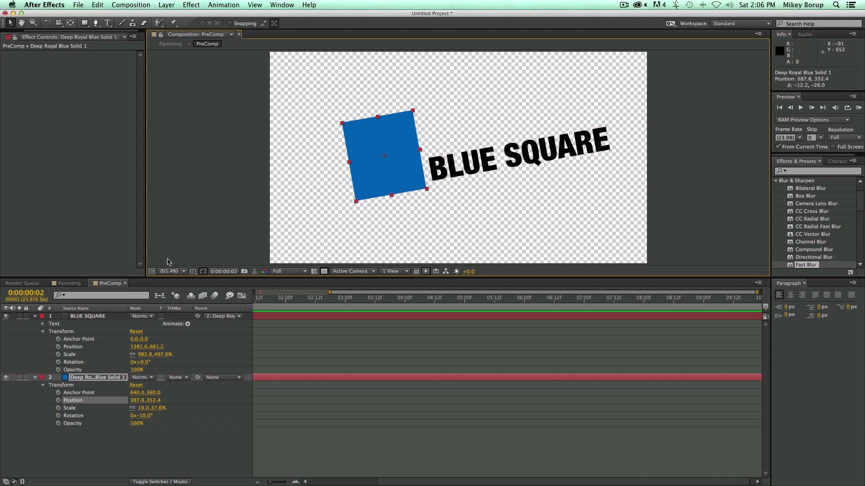
drag(388, 170, 368, 168)
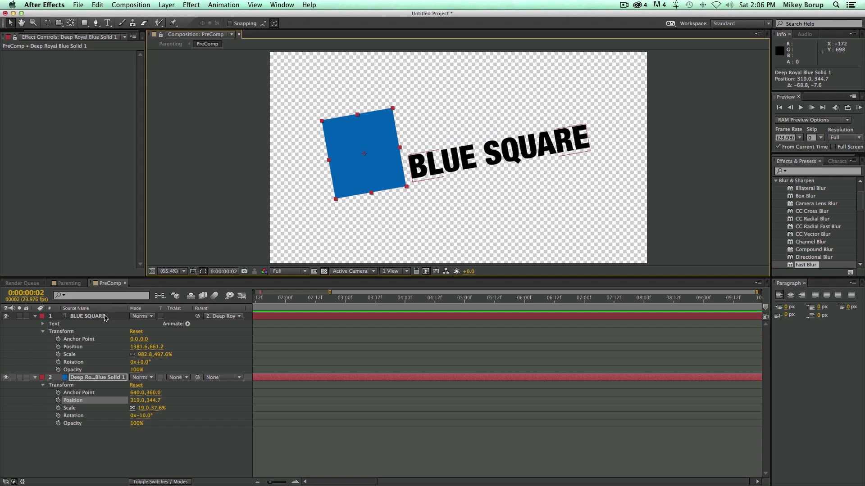
Move the text up and away to about 1850.1, 252.8, and shift the parent solid to about 273.1, 395.2.
click(464, 166)
drag(480, 149, 511, 106)
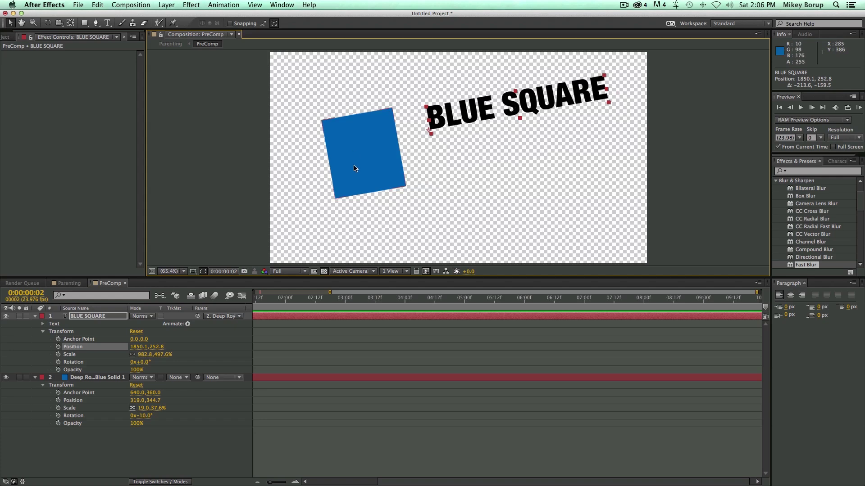
mouse_move(359, 167)
mouse_down()
mouse_move(360, 154)
mouse_move(376, 156)
mouse_move(367, 169)
mouse_move(366, 158)
mouse_up()
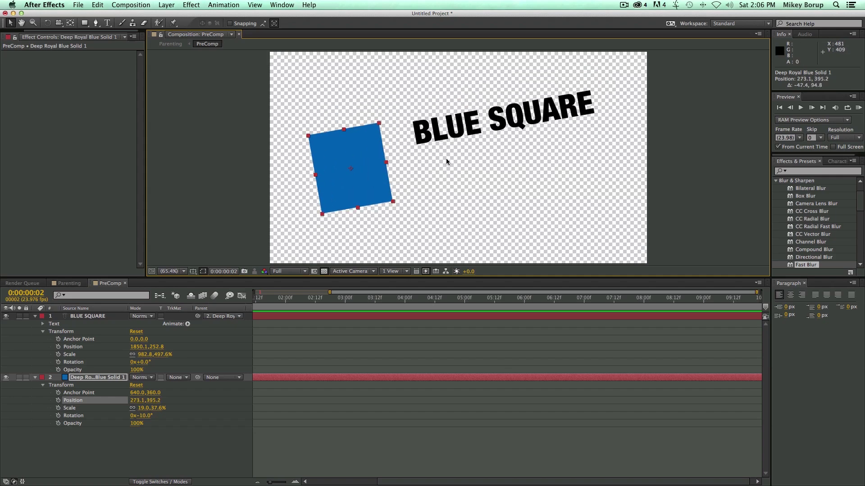
Delete both the BLUE SQUARE text and the blue solid from PreComp, after trying the solid as a flattened bar.
click(450, 129)
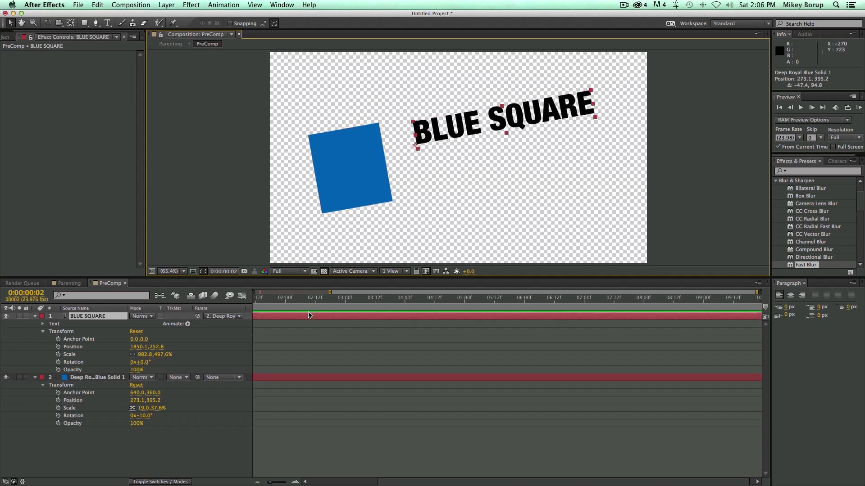
key(Delete)
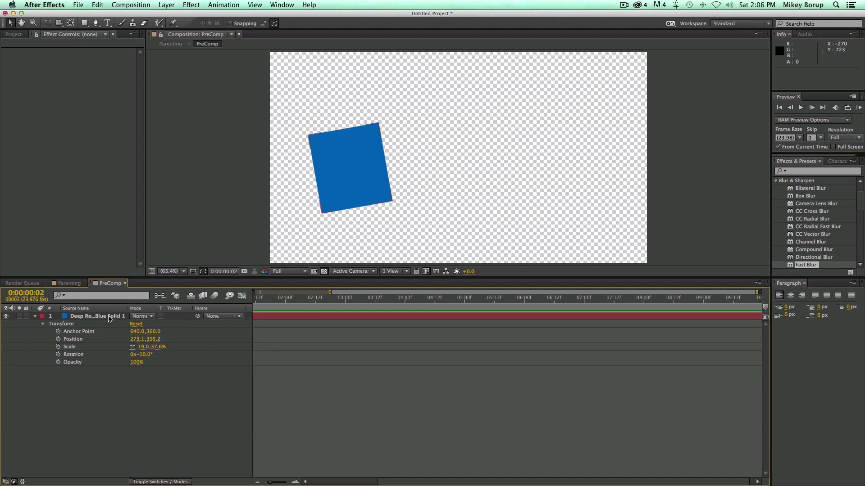
click(393, 204)
drag(394, 204, 395, 171)
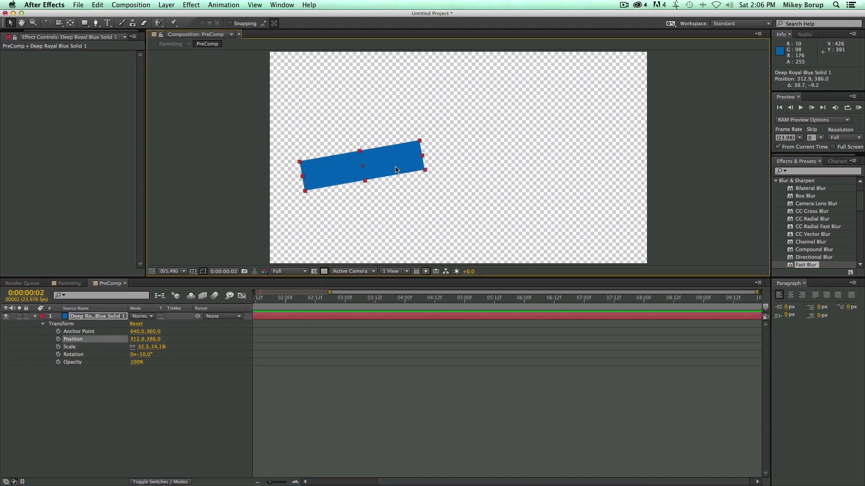
key(Delete)
Create a new blue solid 300 px wide and 20 px high in PreComp.
click(166, 5)
mouse_move(175, 16)
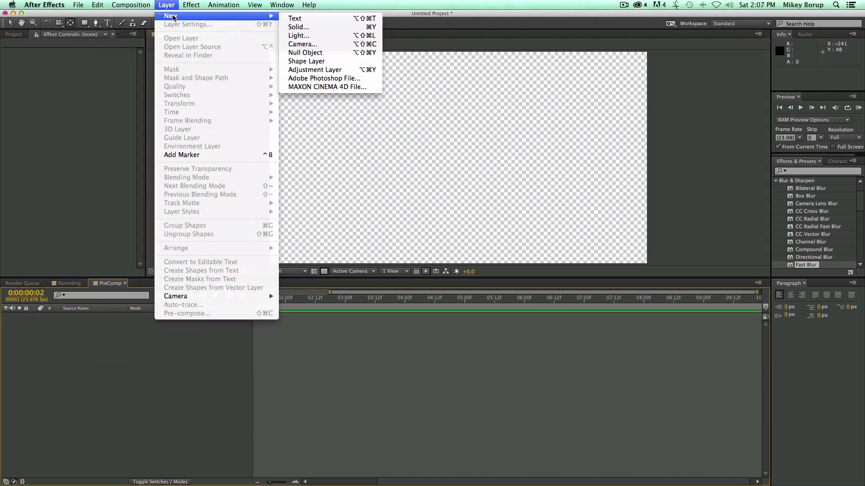
click(342, 29)
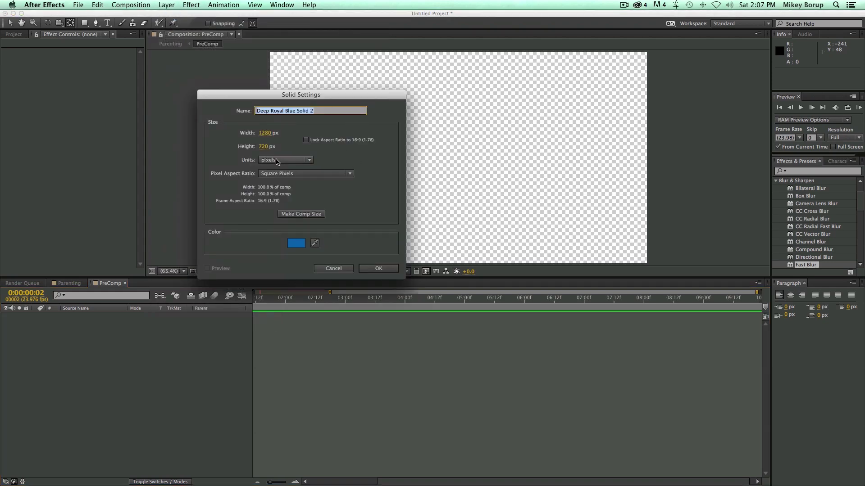
drag(338, 96, 404, 79)
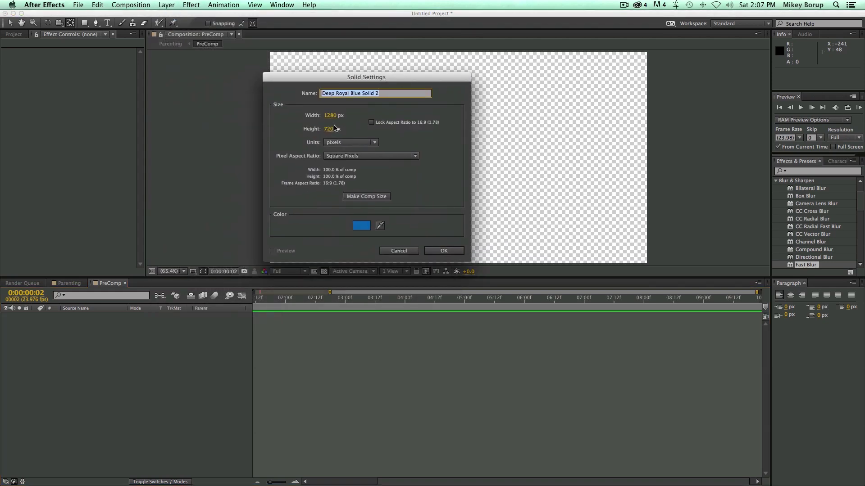
click(331, 116)
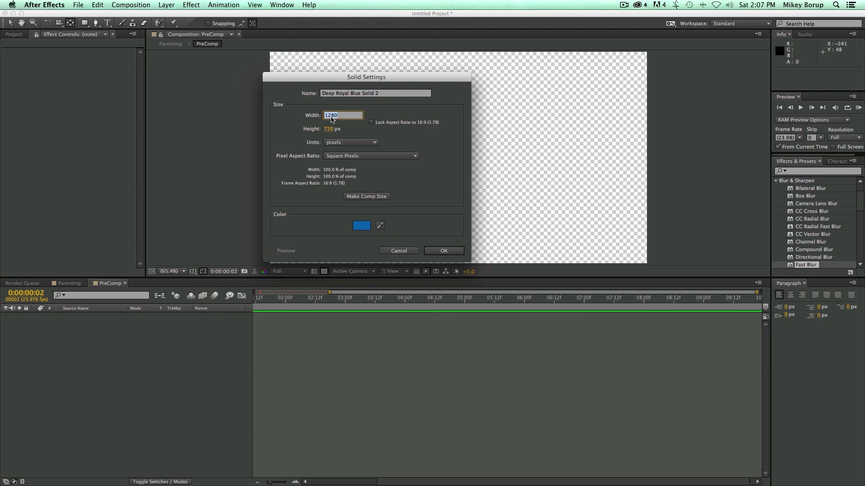
text(300)
click(328, 130)
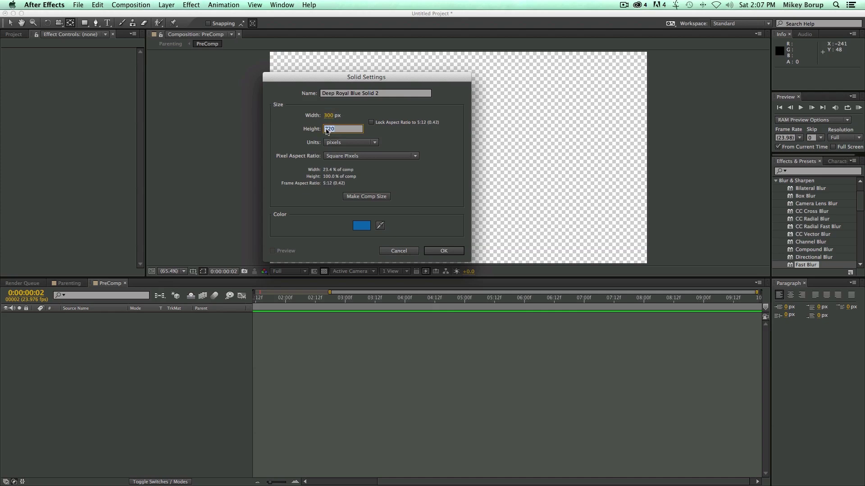
text(20)
click(448, 253)
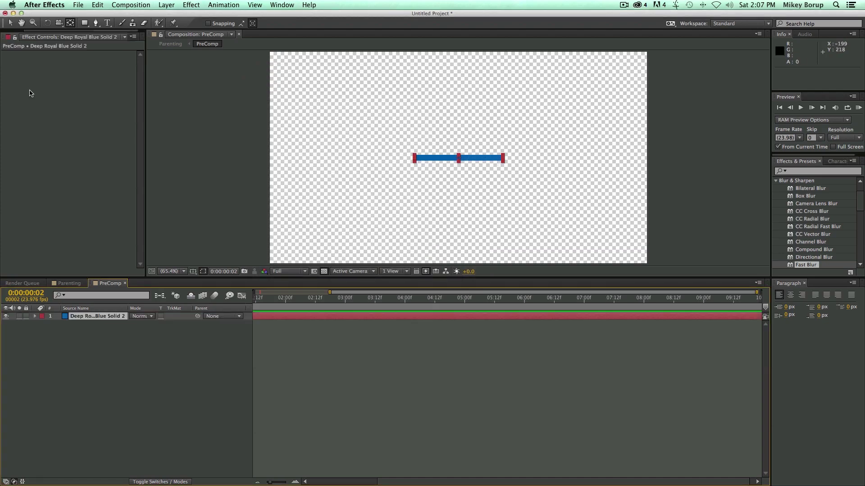
Try the thin blue solid at a position of about 548.3, 376.8 using the Selection tool.
click(9, 23)
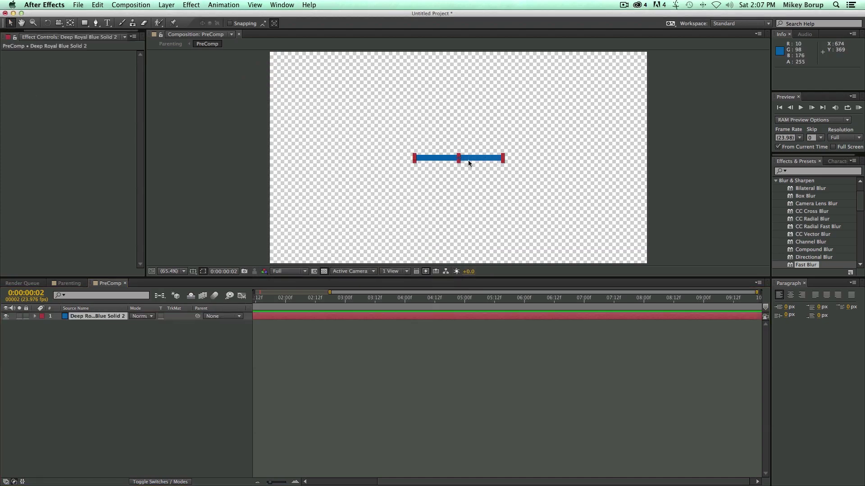
drag(462, 161, 441, 164)
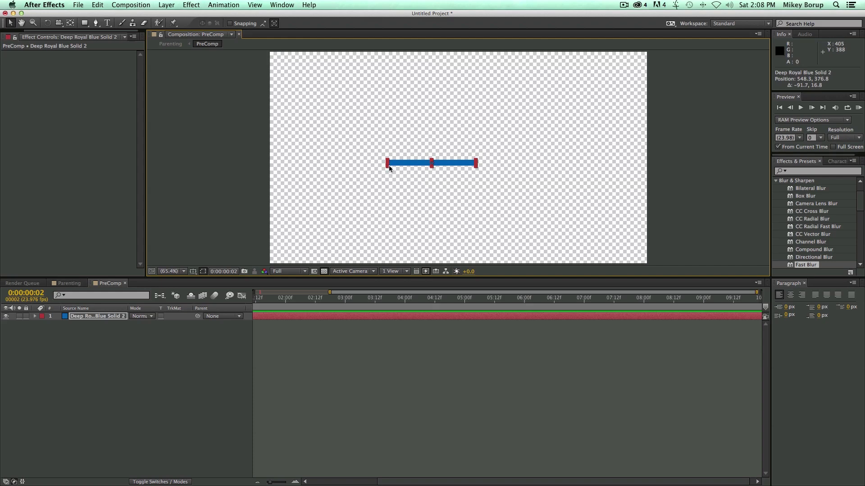
Reset the thin blue solid's transform properties to their defaults.
click(36, 317)
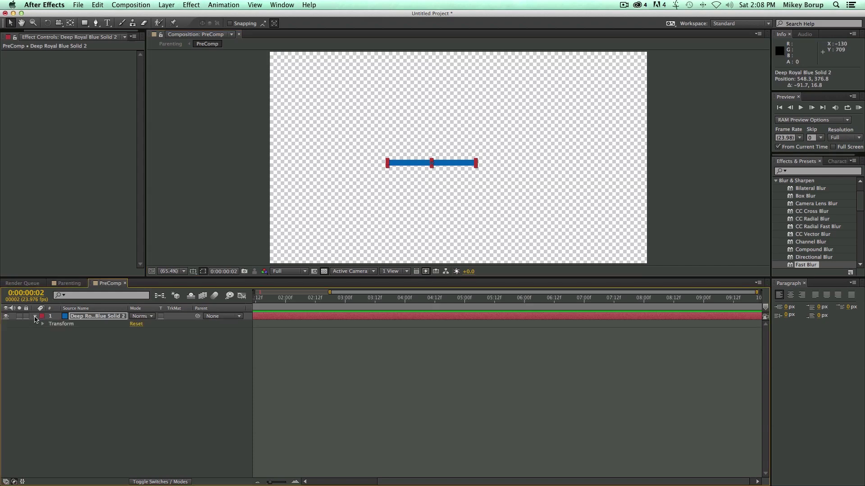
click(42, 324)
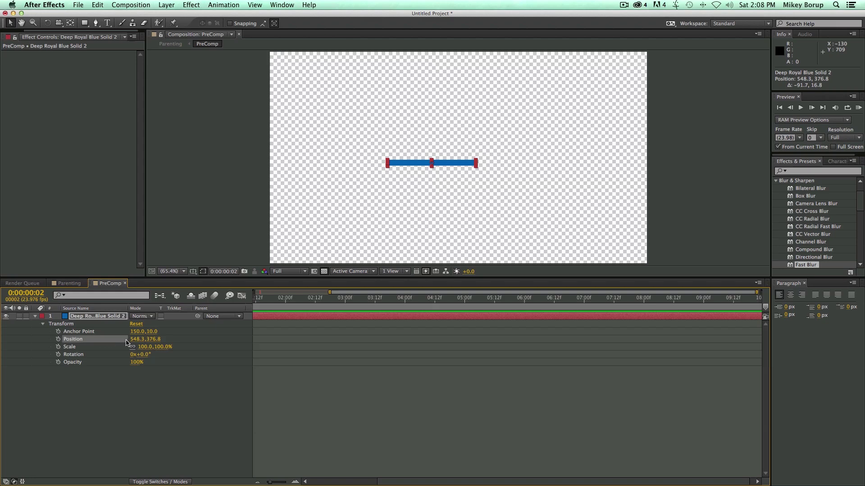
click(136, 324)
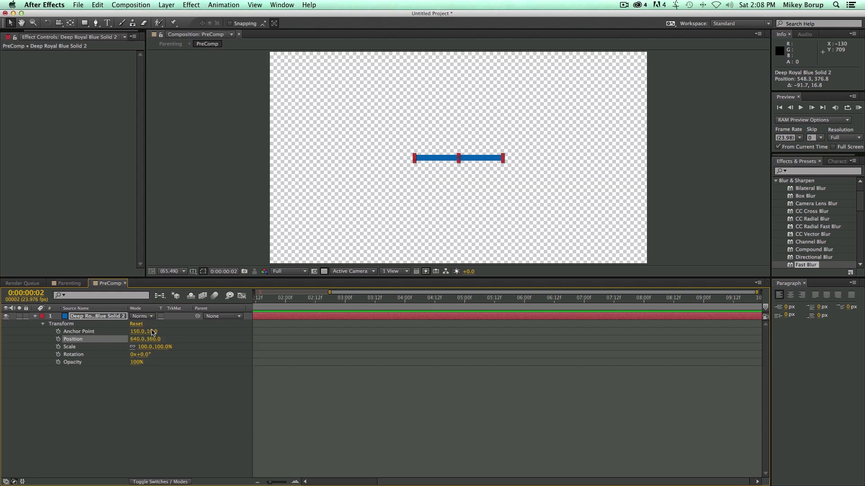
Set the thin solid's anchor point X to 0, then test its rotation and undo the trial.
click(137, 332)
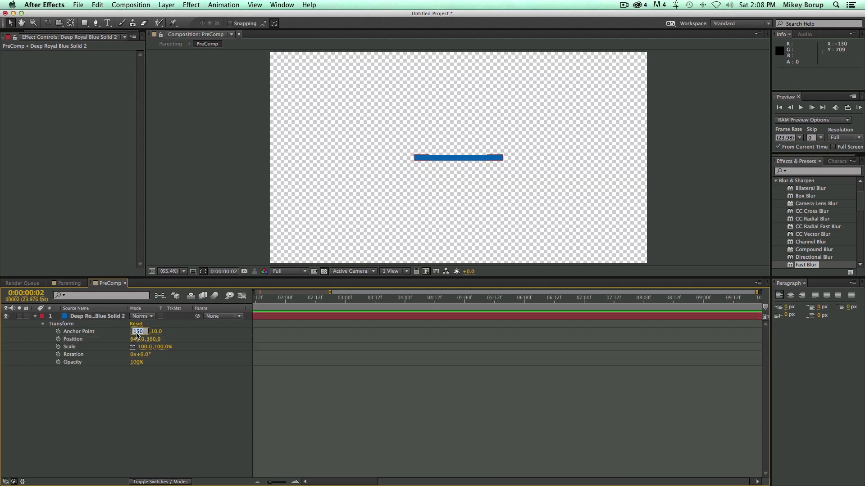
text(0)
key(Return)
drag(142, 357, 175, 367)
key(super+z)
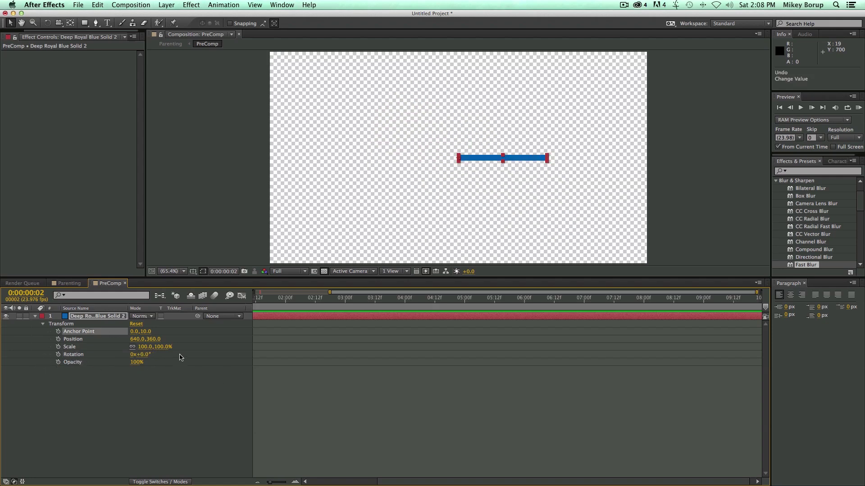
Move the thin solid to about 118.7, 358.5 and duplicate it twice.
drag(528, 157, 377, 157)
key(super+d)
key(super+d)
Line up the two duplicates end to end with the original bar, placing the top layer at about 695.0, 358.5.
click(96, 323)
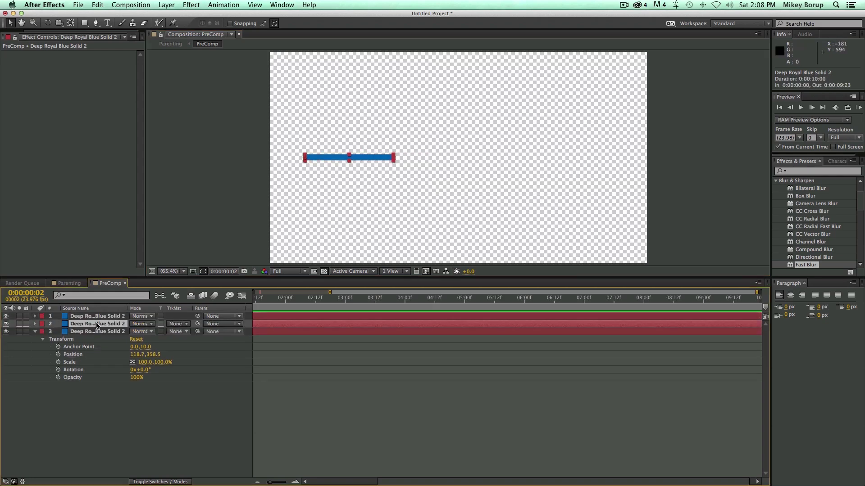
drag(358, 160, 443, 158)
click(99, 317)
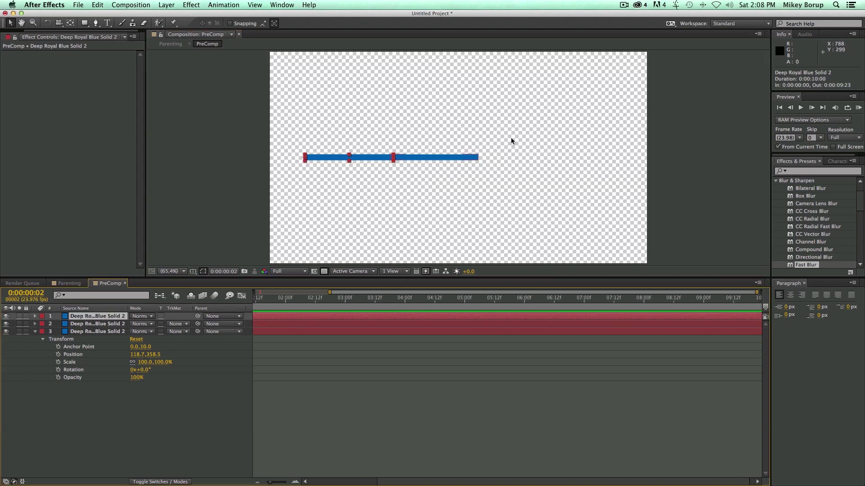
drag(416, 158, 541, 159)
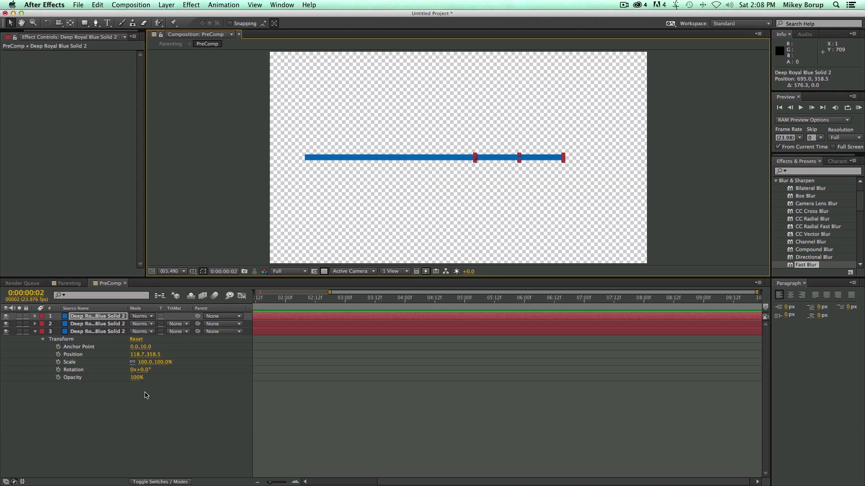
Parent layer 1 to layer 2 and layer 2 to layer 3, and test the links by rotating layer 3.
click(101, 320)
drag(197, 317, 113, 325)
drag(198, 324, 102, 332)
drag(143, 373, 123, 354)
Select all three bar layers and reveal only their Rotation properties.
click(109, 324)
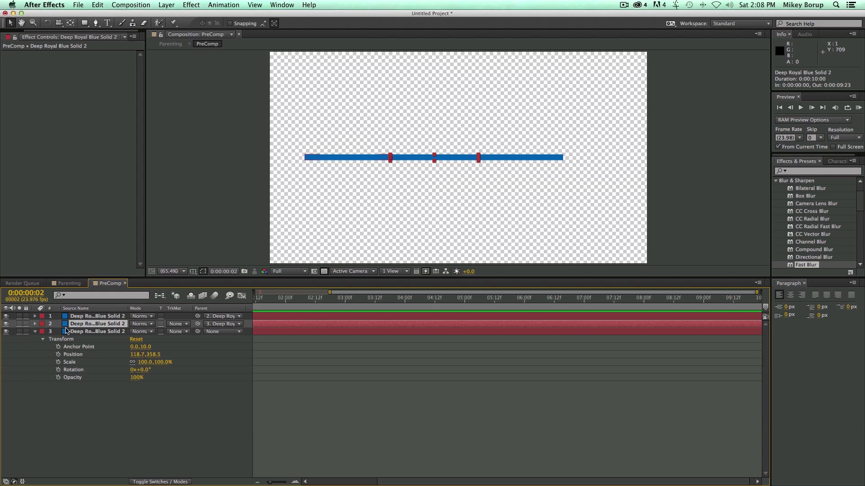
shift+click(78, 332)
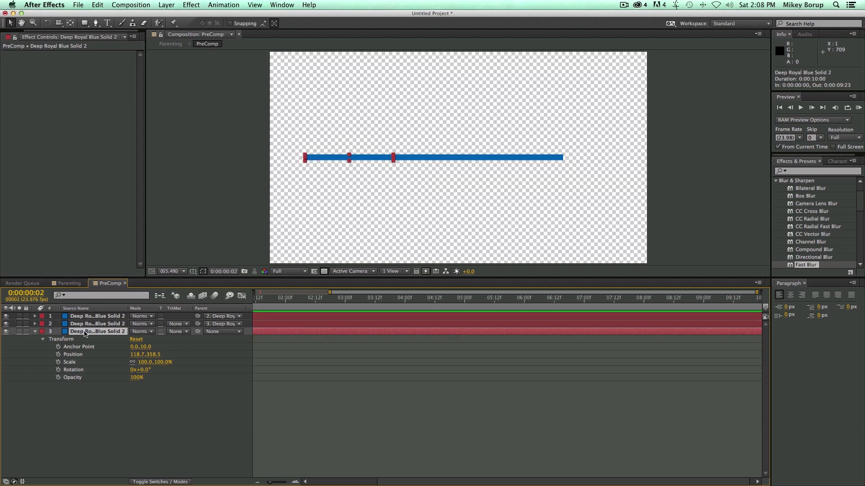
shift+click(89, 317)
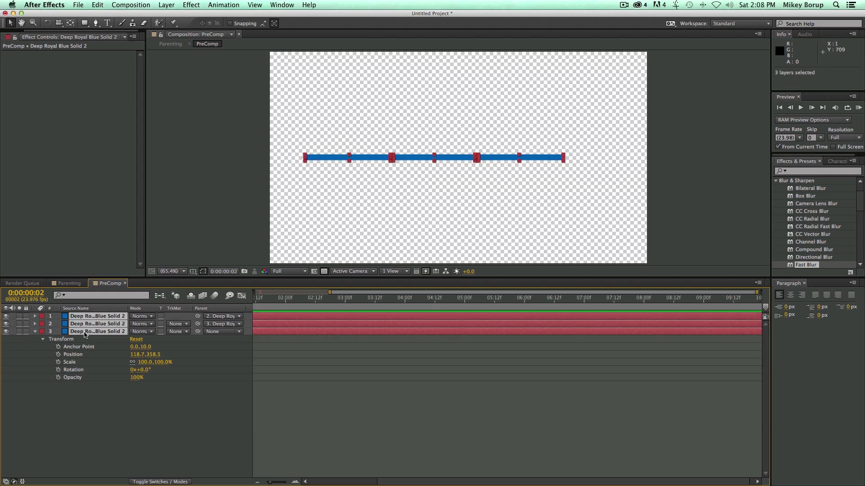
key(r)
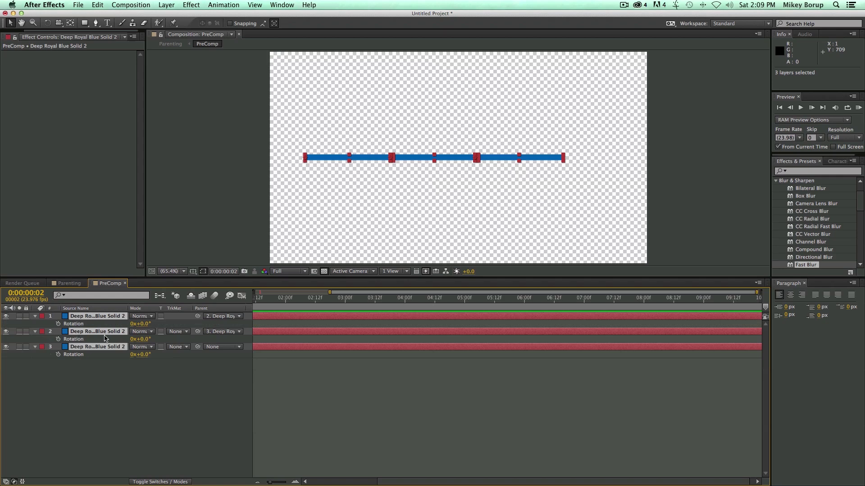
Pose the parented bars by rotating layer 3 to about -3°, layer 2 to 33° and layer 1 to -19°.
click(138, 361)
drag(147, 340, 90, 329)
mouse_move(144, 342)
mouse_down()
mouse_move(95, 340)
mouse_move(160, 344)
mouse_move(172, 356)
mouse_move(139, 356)
mouse_up()
drag(141, 324, 65, 336)
drag(142, 324, 179, 326)
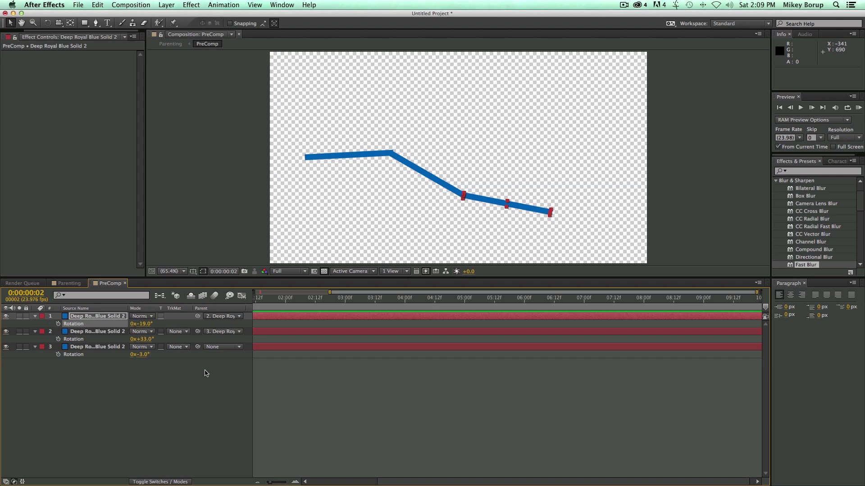
Set the rotation of all three bar layers to 0°.
click(145, 324)
text(0)
key(Return)
click(146, 339)
text(0)
key(Return)
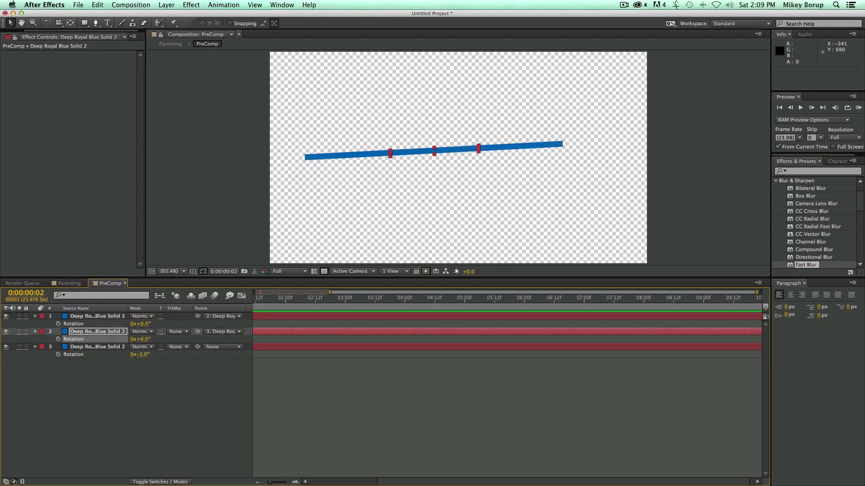
click(145, 354)
text(0)
key(Return)
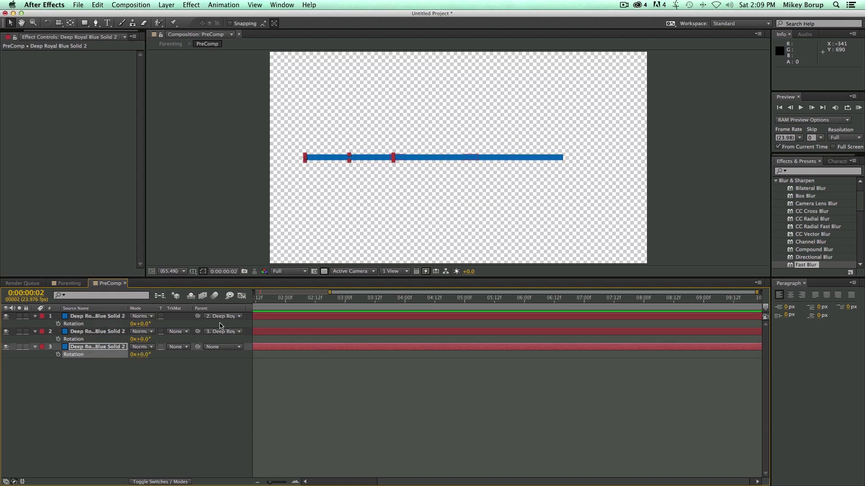
Set the parent of layers 1 and 2 to None and clear the layer selection.
click(220, 317)
click(220, 325)
click(225, 332)
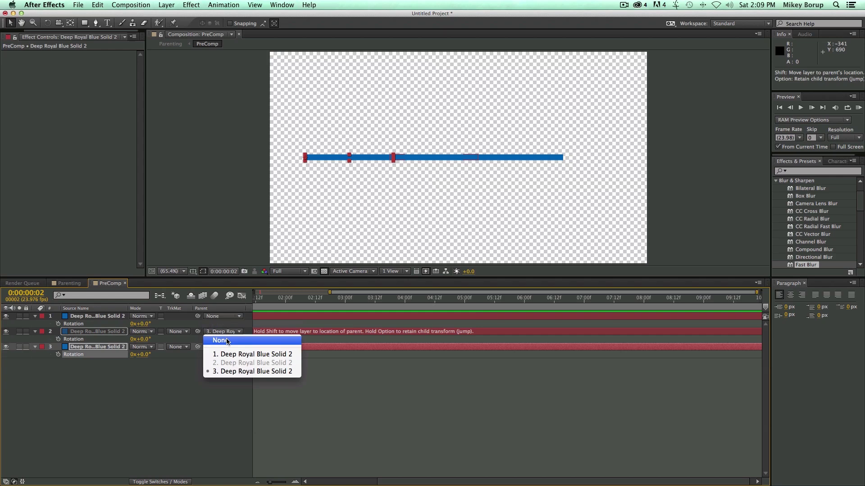
click(227, 341)
click(207, 380)
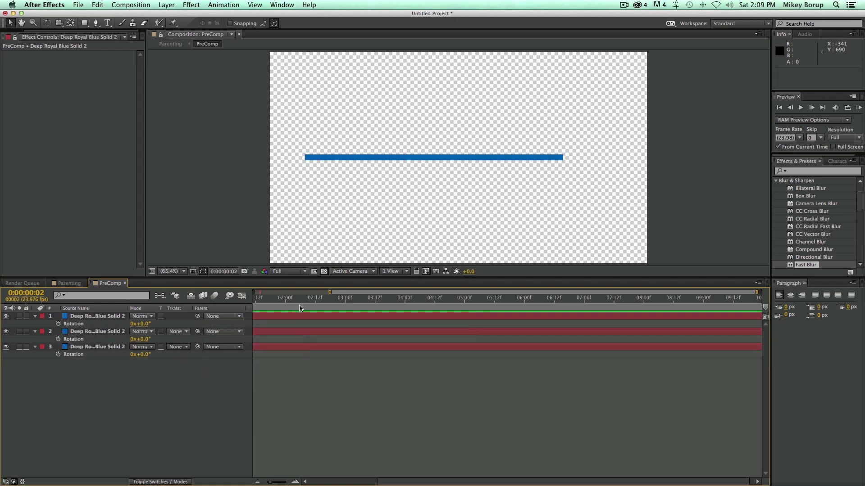
Link layer 1's rotation to layer 2's rotation with an expression, then test it at about 27° and undo the test rotation.
click(59, 325)
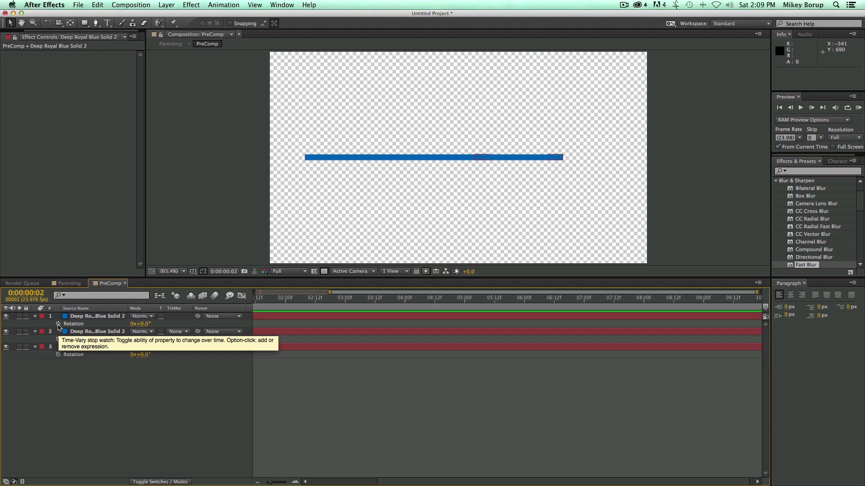
alt+click(59, 324)
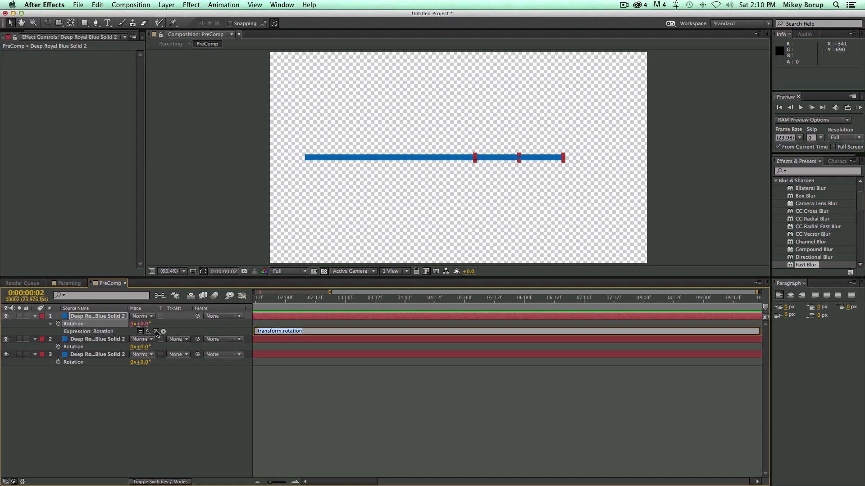
drag(156, 332, 80, 348)
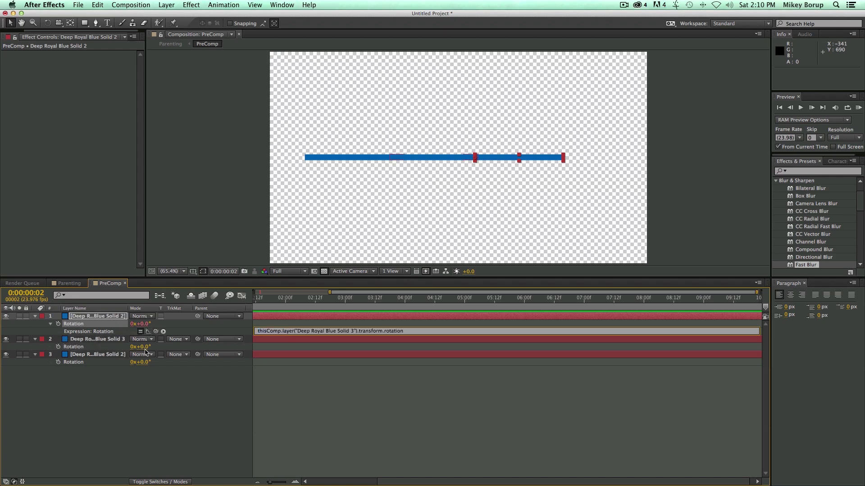
click(154, 350)
mouse_move(143, 347)
mouse_down()
mouse_move(81, 347)
mouse_move(171, 347)
mouse_move(99, 346)
mouse_move(149, 340)
mouse_up()
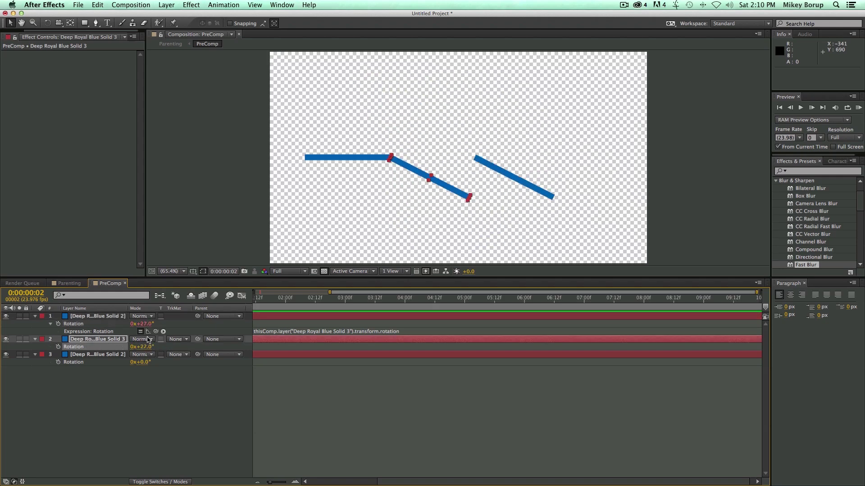
key(super+z)
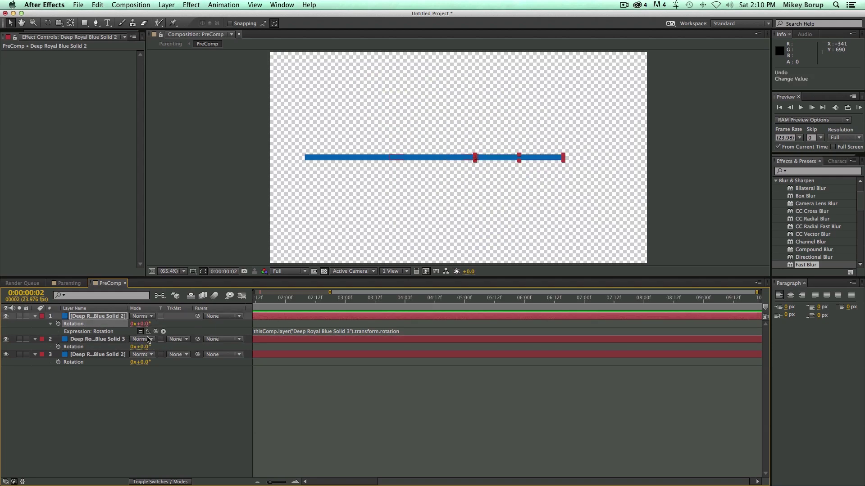
Link layer 2's rotation to layer 3's rotation with an expression.
alt+click(58, 347)
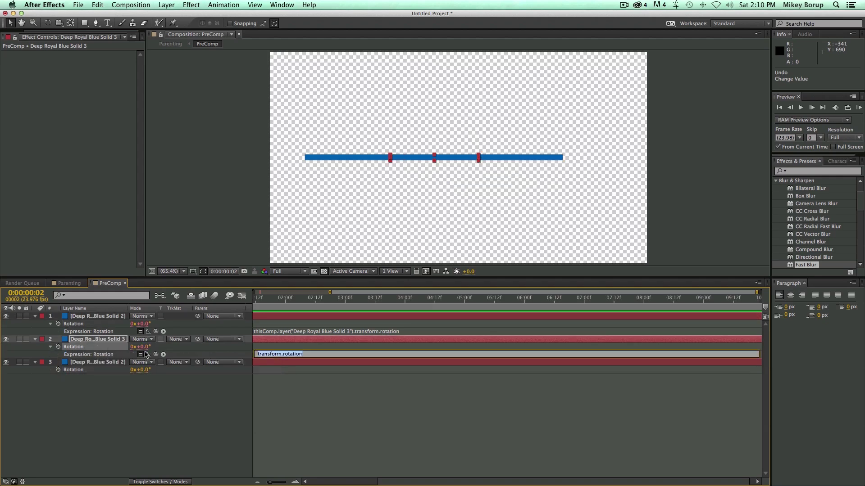
mouse_move(156, 356)
mouse_down()
mouse_move(135, 367)
mouse_move(145, 374)
mouse_move(59, 359)
mouse_move(148, 361)
mouse_up()
click(165, 363)
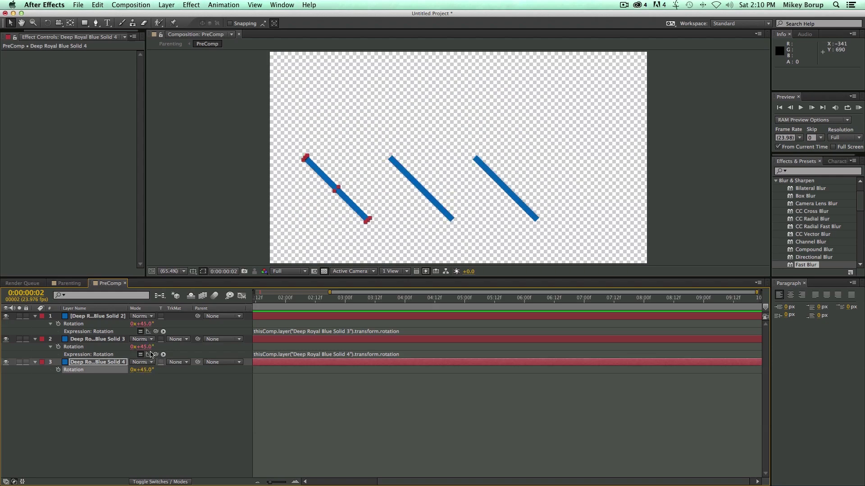
Try layer 3's rotation at about 98° and 47°, then set it to 0°.
drag(143, 371, 168, 372)
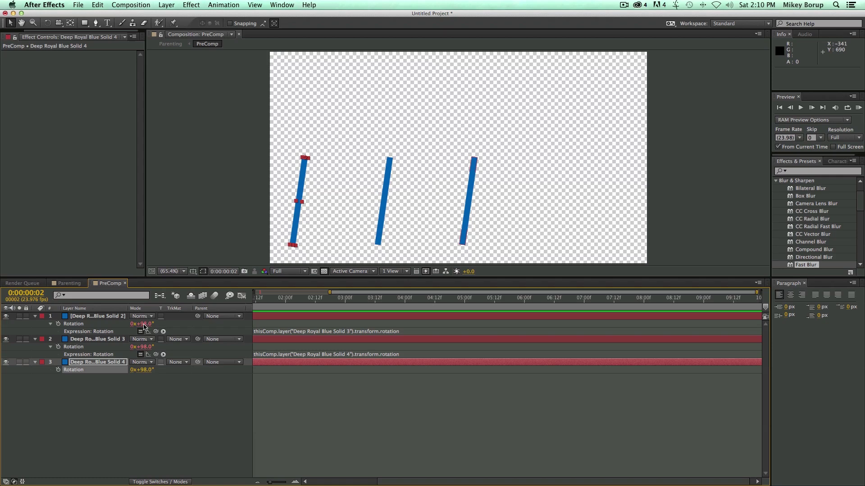
drag(145, 369, 144, 374)
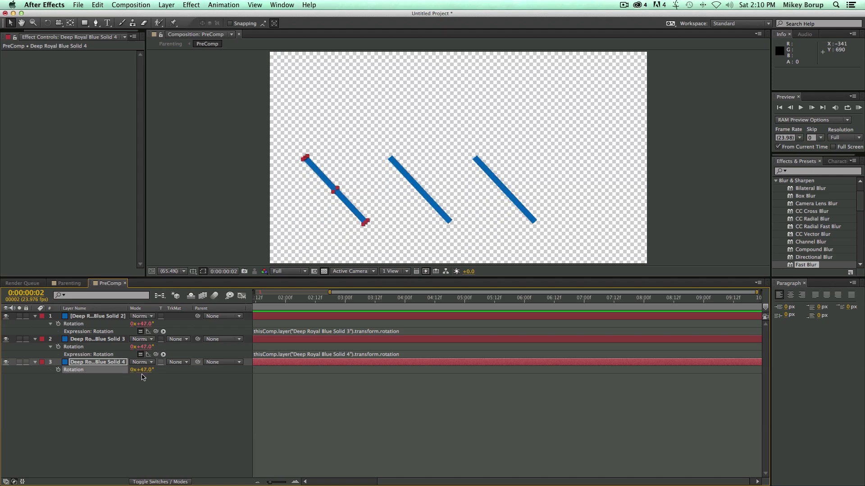
key(super+z)
click(144, 373)
text(0)
key(Return)
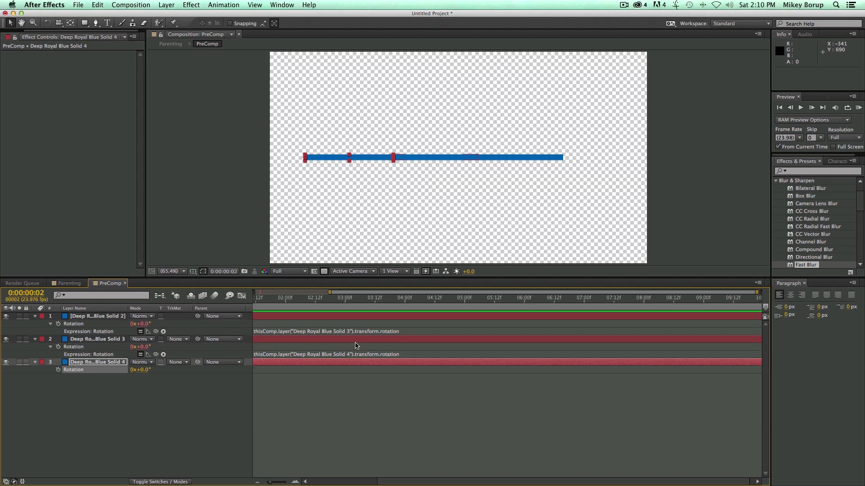
Open layer 1's rotation expression and enlarge its editing area.
click(396, 332)
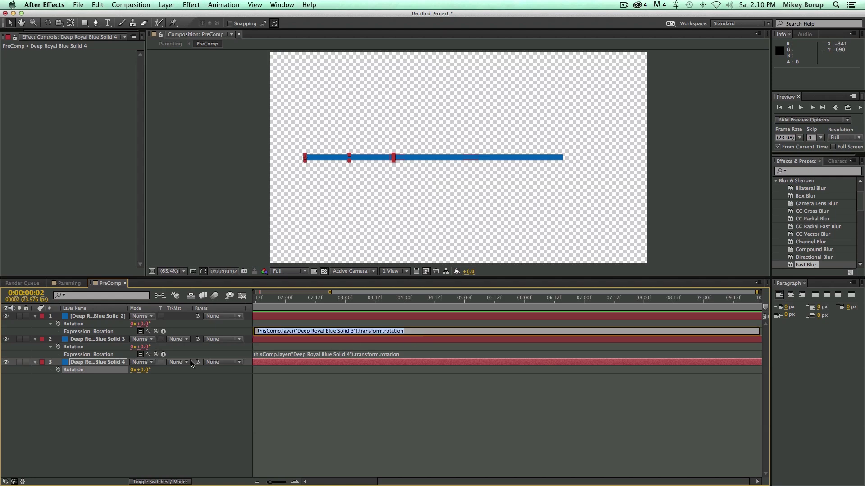
click(421, 334)
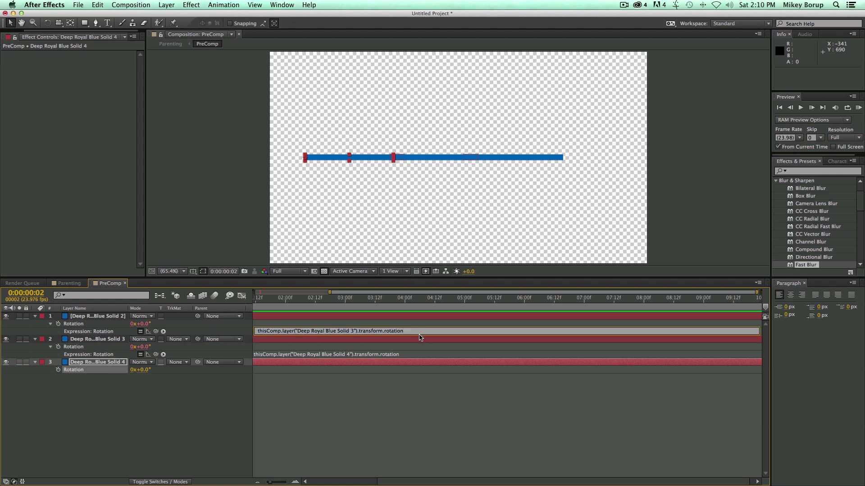
drag(419, 335, 419, 366)
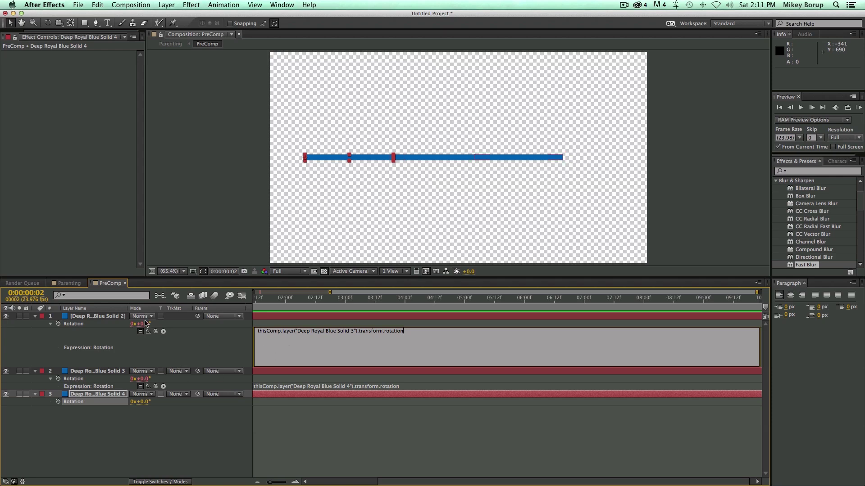
Parent layer 1 to layer 2 and layer 2 to layer 3, and rotate layer 3 to about 354°.
drag(198, 316, 95, 371)
drag(197, 371, 308, 413)
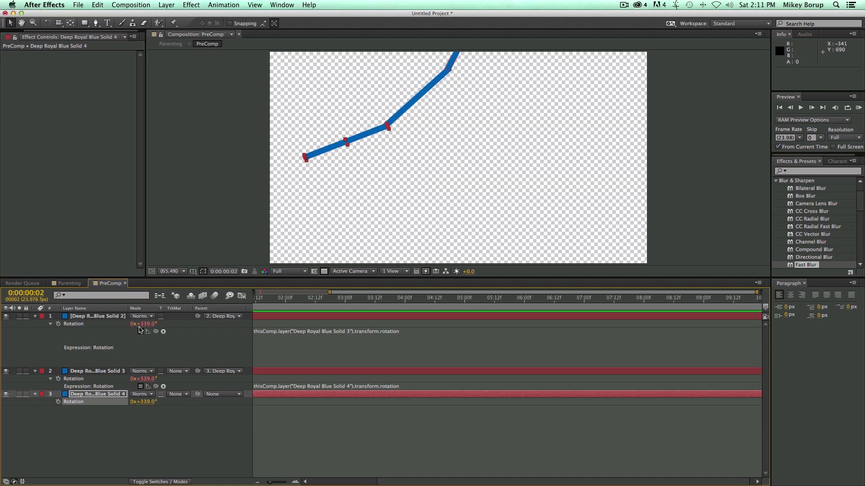
drag(149, 402, 171, 395)
Set the parent of layers 1 and 2 to None and remove the rotation expressions from both layers.
click(230, 317)
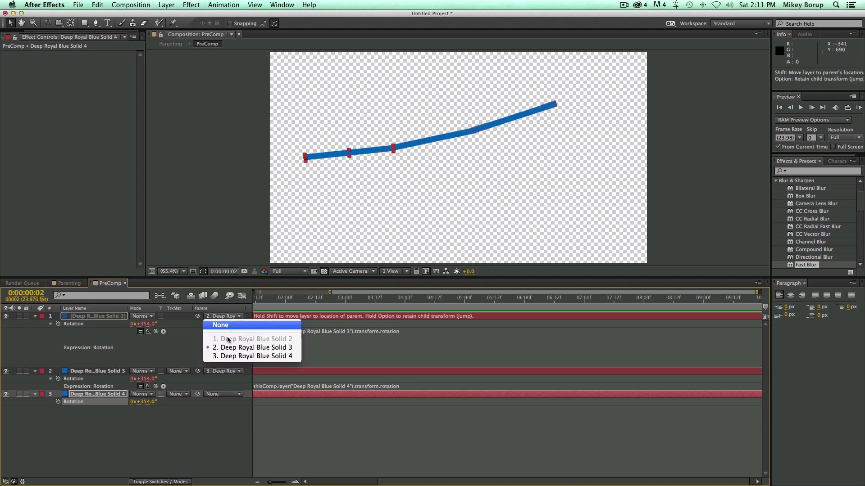
click(230, 322)
click(223, 371)
click(217, 380)
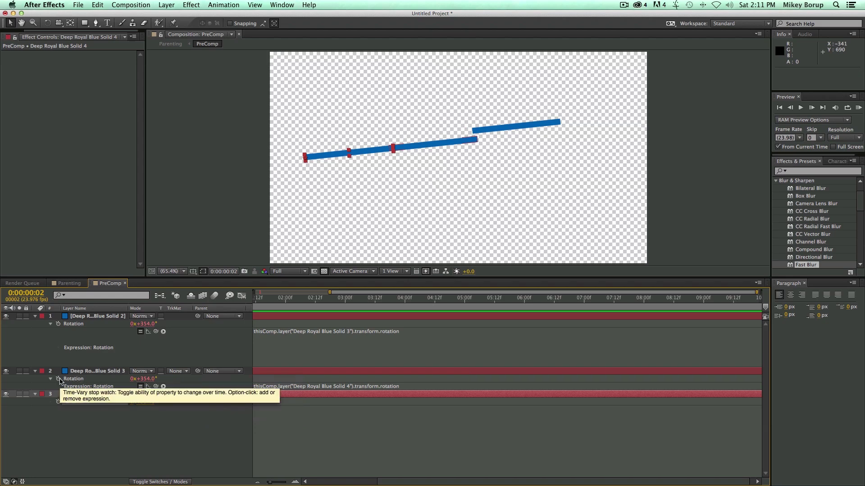
alt+click(59, 380)
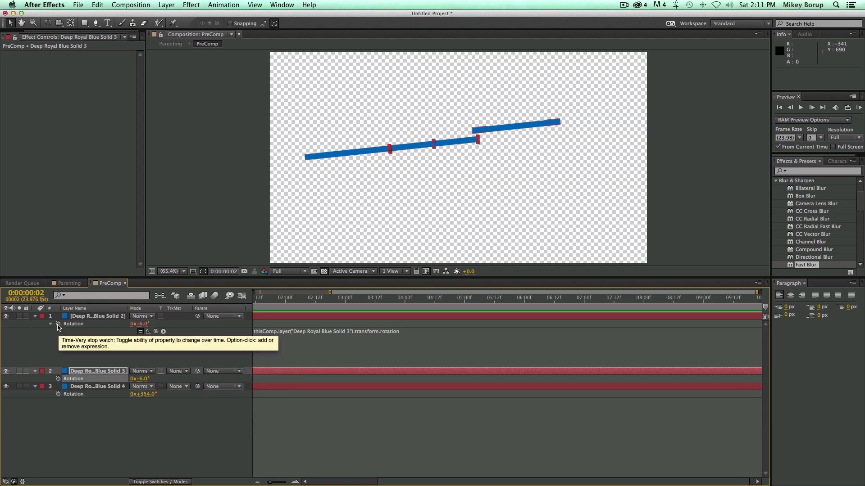
alt+click(58, 324)
Return to the start of the timeline and set the rotation of all three bar layers to 0°.
drag(283, 298, 185, 311)
click(147, 355)
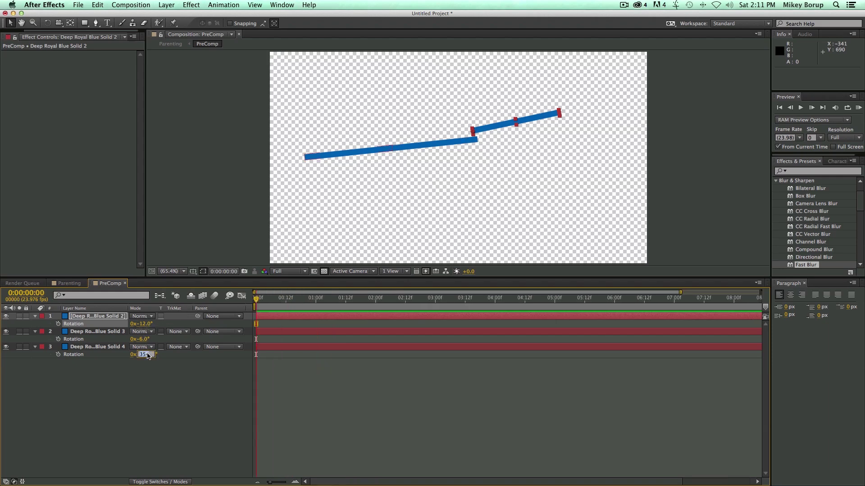
text(0)
key(Return)
click(145, 339)
text(0)
key(Return)
click(140, 324)
text(0)
key(Return)
click(328, 354)
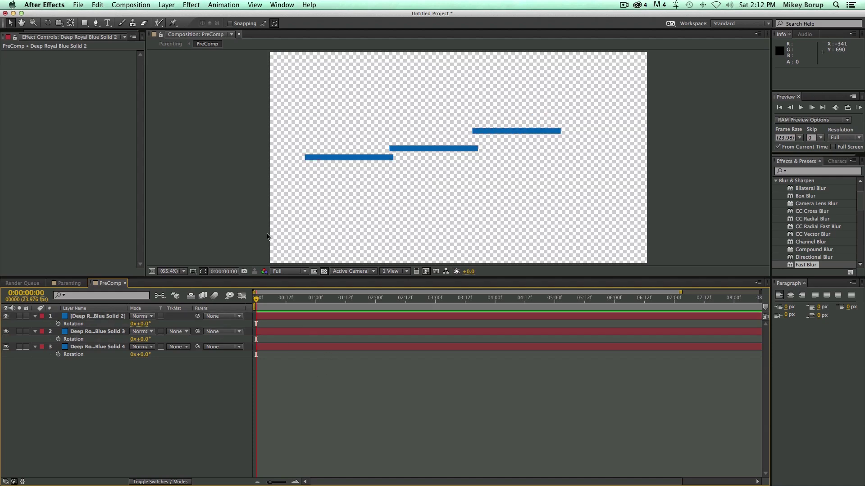
Add a null object to the PreComp composition.
click(166, 5)
mouse_move(169, 15)
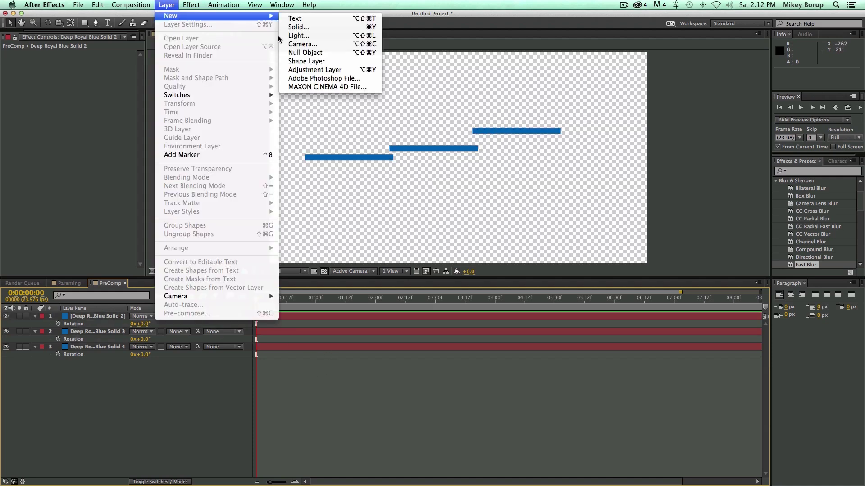
click(305, 52)
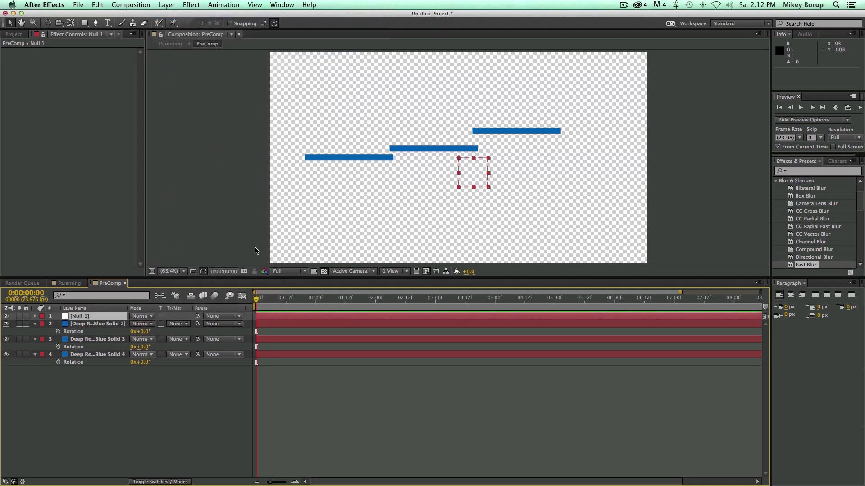
click(102, 323)
click(102, 316)
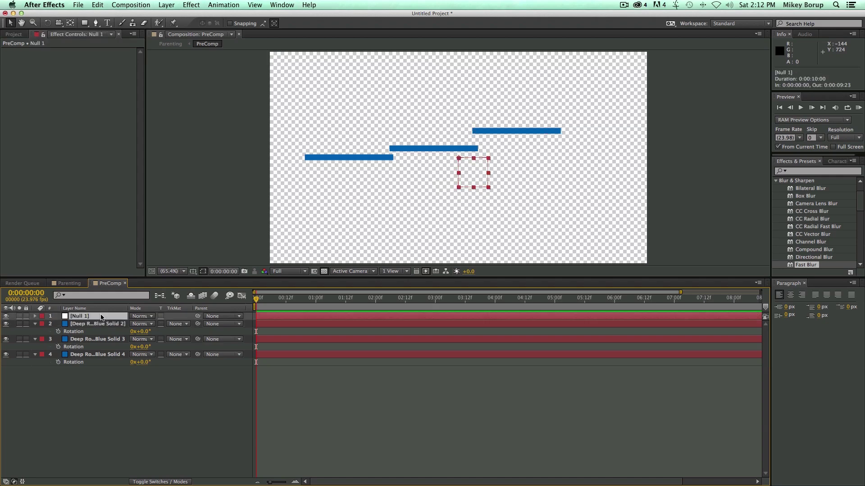
Parent the three blue bar layers to the Null 1 layer together.
click(102, 324)
shift+click(104, 355)
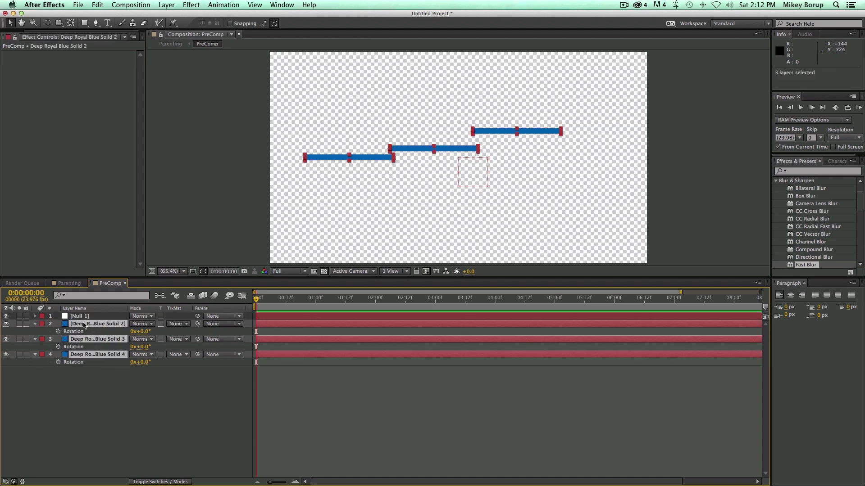
drag(197, 325, 80, 320)
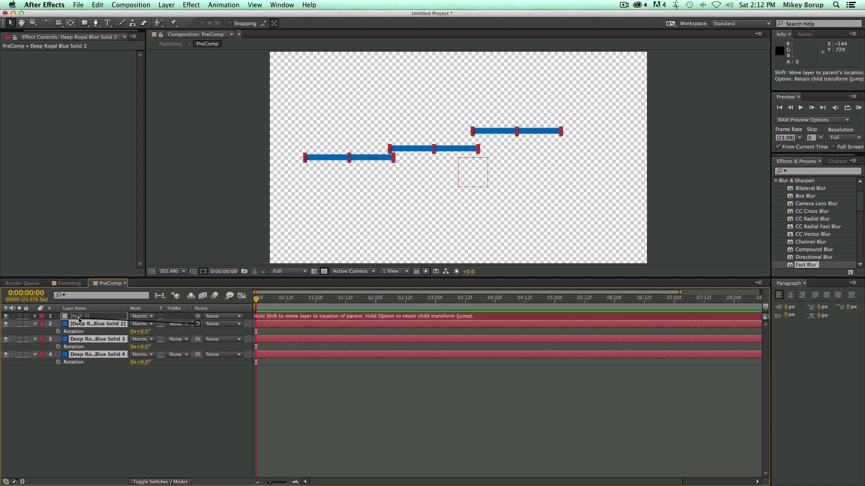
drag(80, 319, 80, 319)
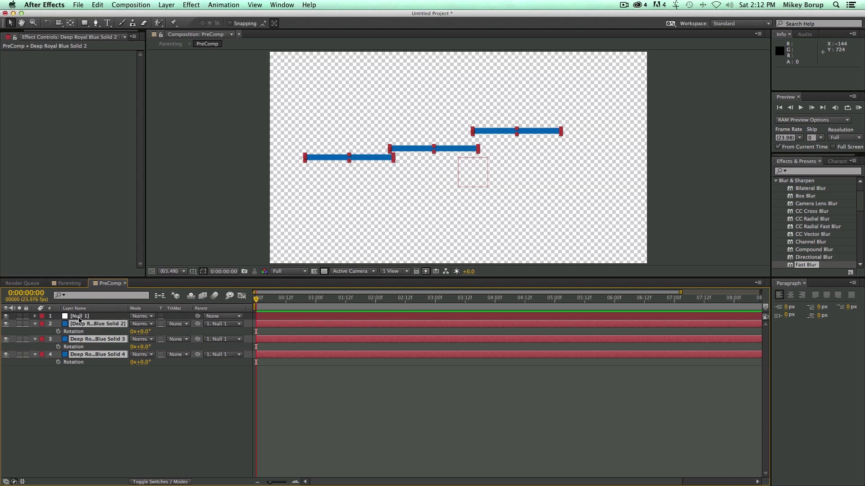
Try scaling and rotating the null, undo those changes, and move it to about 678, 366.
click(107, 317)
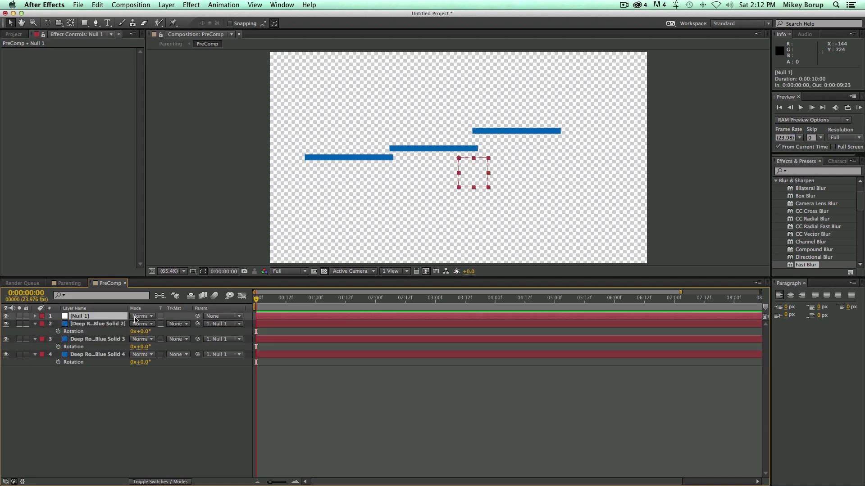
drag(488, 187, 393, 169)
key(super+z)
key(w)
key(super+z)
key(v)
drag(465, 170, 459, 190)
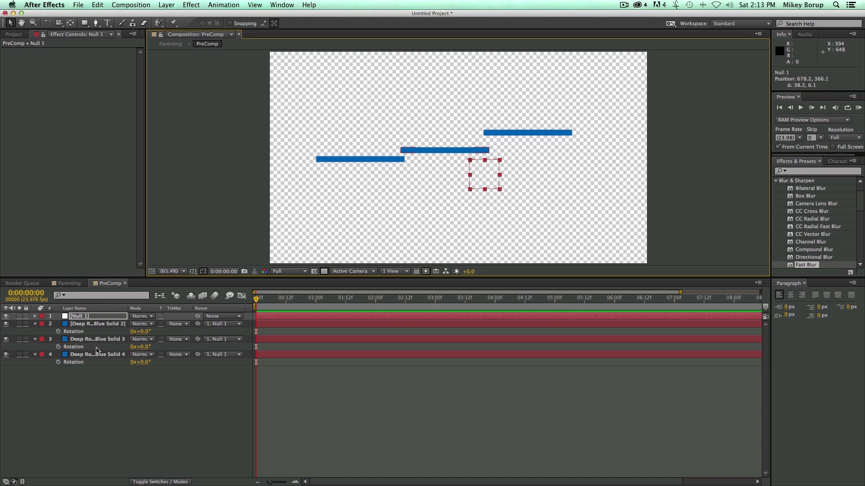
click(91, 384)
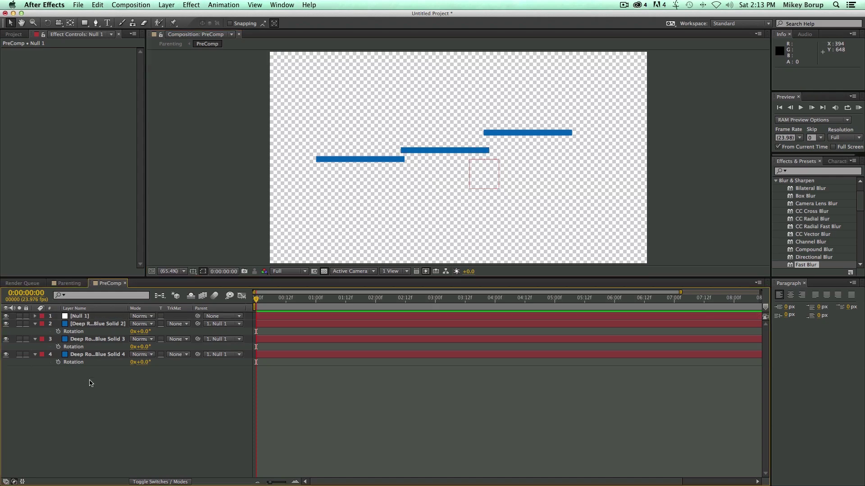
Delete the null and the upper two bar layers, and move the remaining bar to about 521, 354.
click(97, 317)
key(Delete)
click(98, 317)
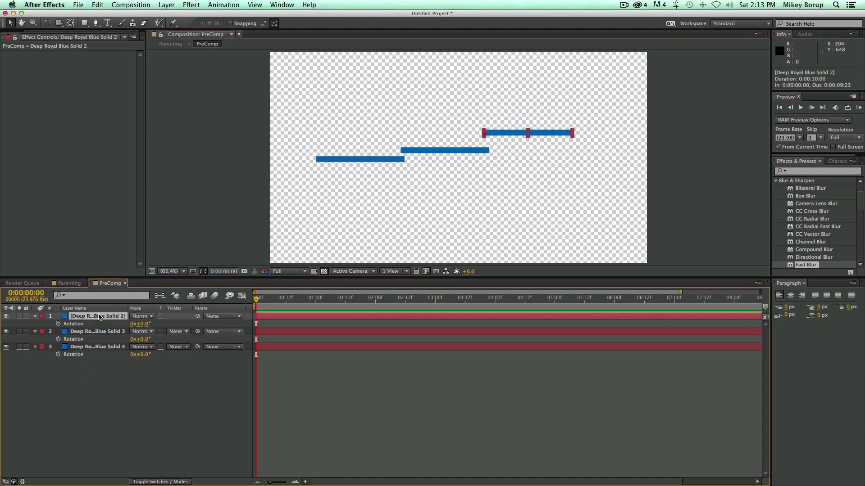
key(Delete)
drag(451, 154, 480, 160)
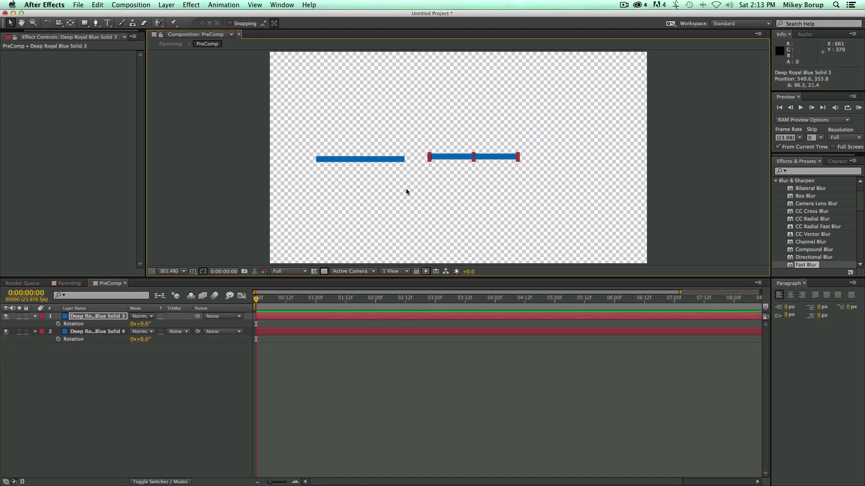
key(Delete)
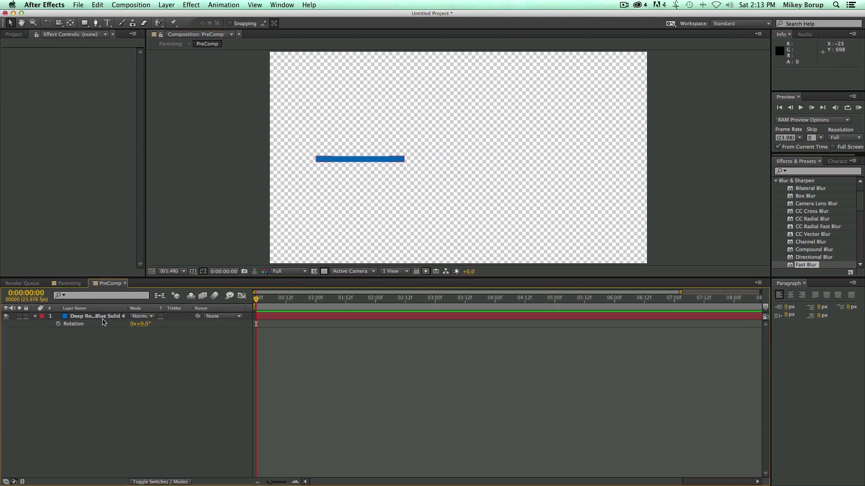
click(100, 318)
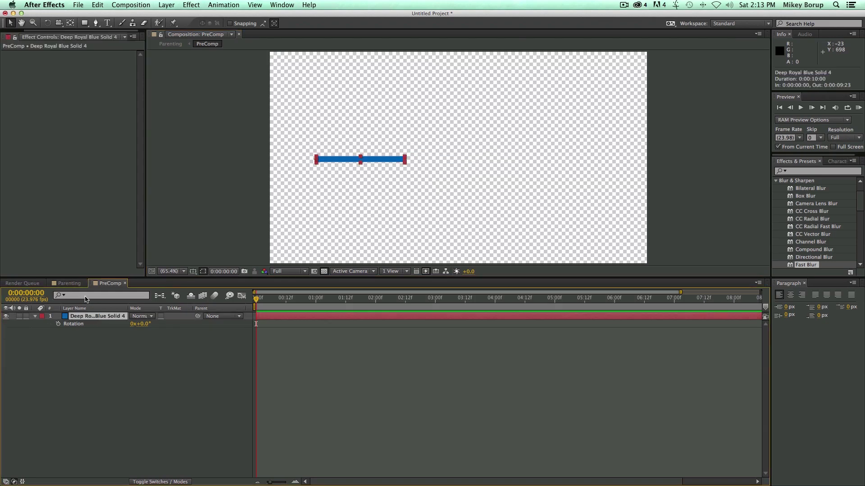
drag(371, 169, 478, 166)
Try the remaining bar's rotation at -7°, preview it, return to the start, and undo the rotation.
mouse_move(144, 324)
mouse_down()
mouse_move(236, 328)
mouse_move(138, 325)
mouse_up()
key(space)
key(space)
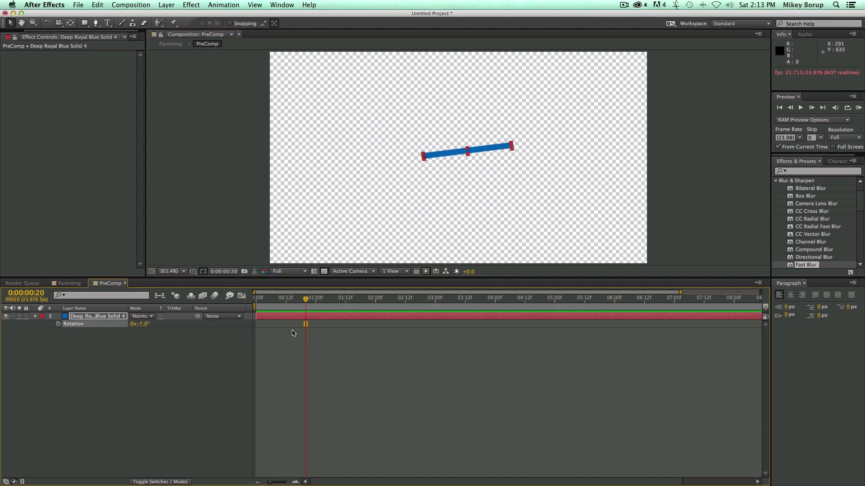
key(Home)
key(ctrl+z)
click(97, 343)
Copy the bar layer with property links and paste the linked copy into the composition.
click(98, 317)
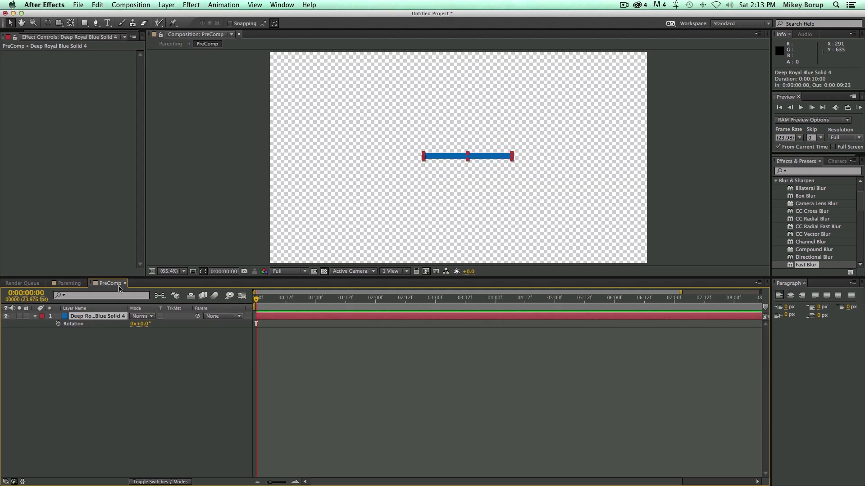
click(97, 5)
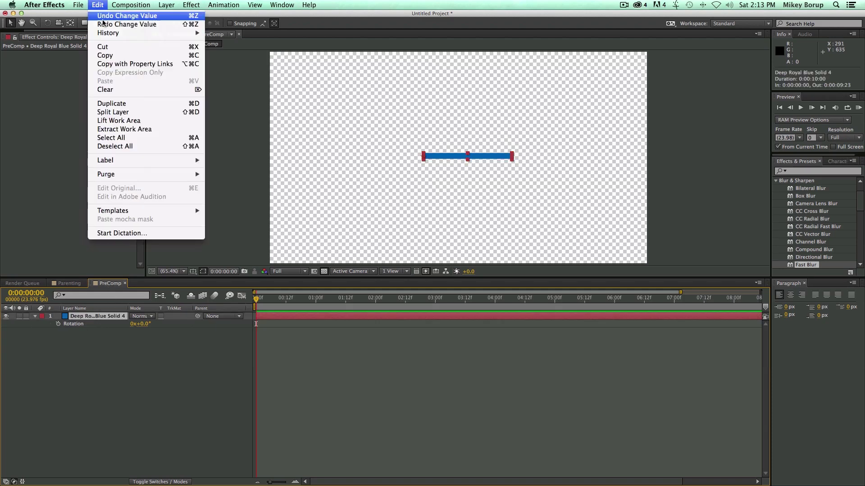
click(123, 69)
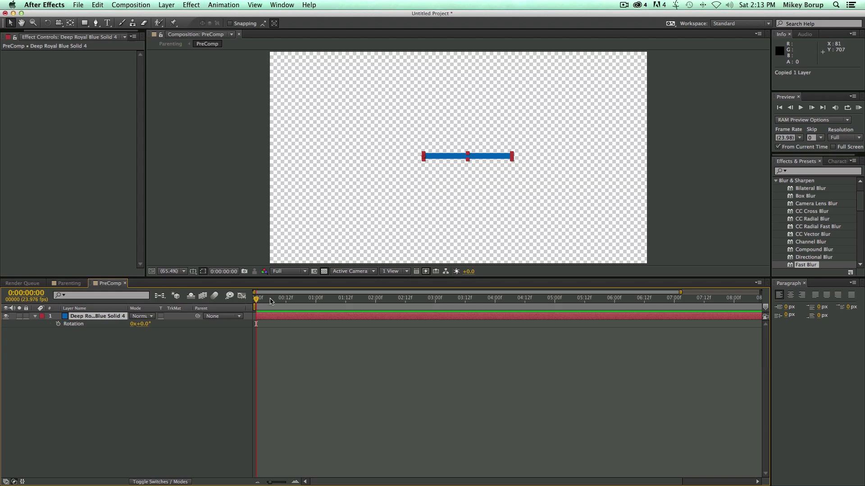
click(98, 5)
click(108, 81)
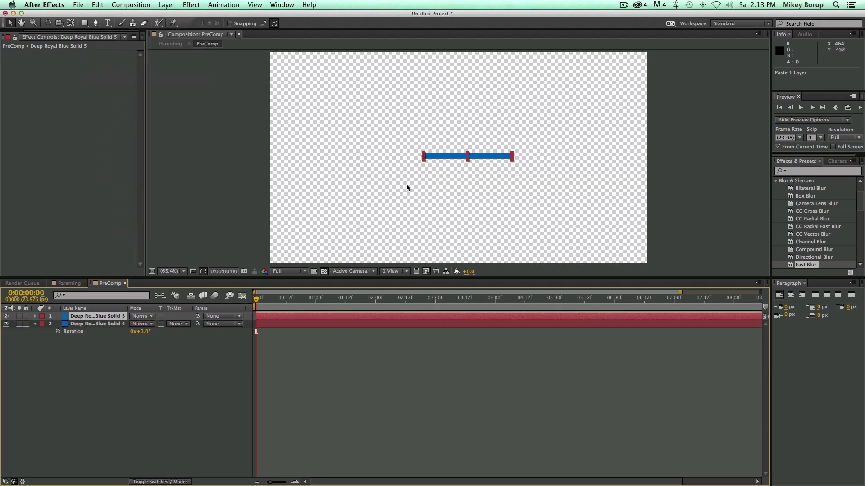
Reveal the transform properties of both the linked copy and the original bar.
click(310, 316)
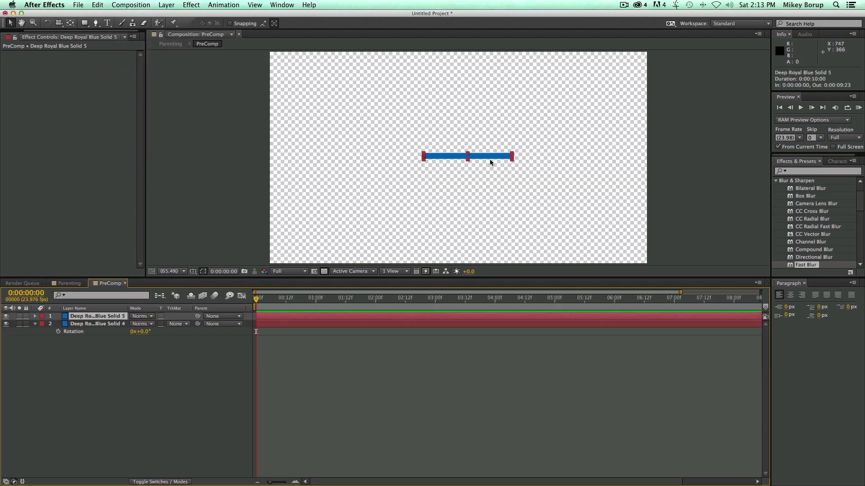
key(a)
key(super+z)
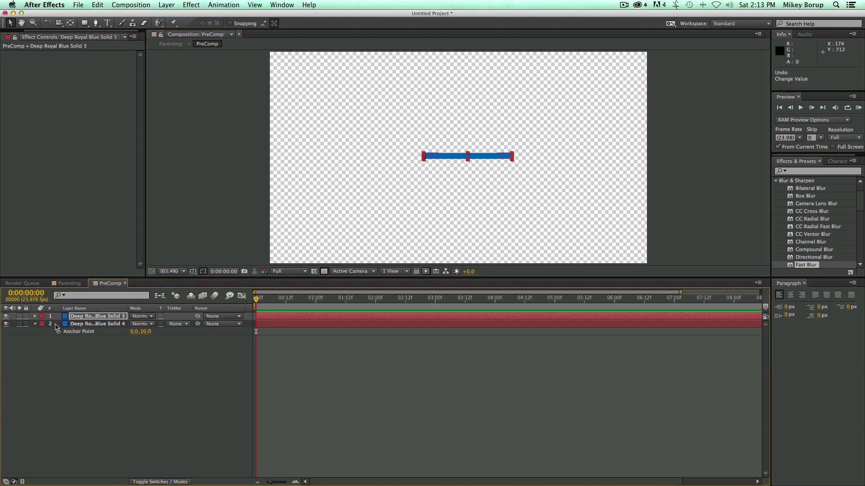
click(95, 324)
click(43, 340)
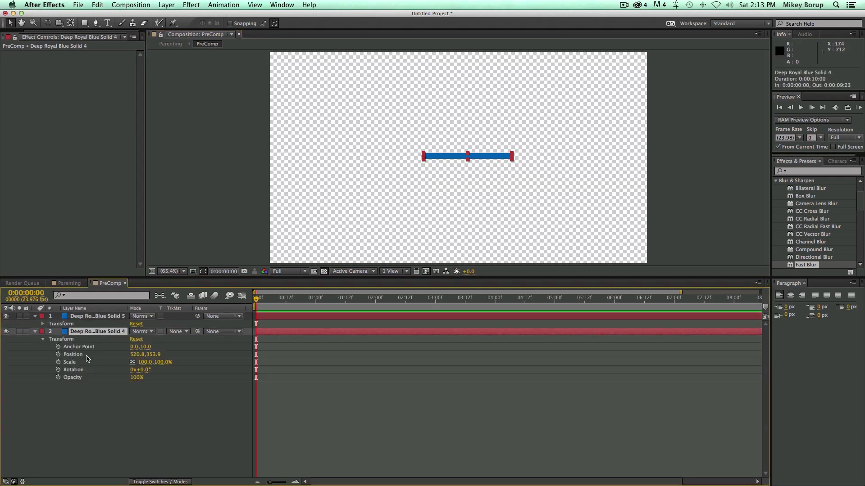
click(43, 324)
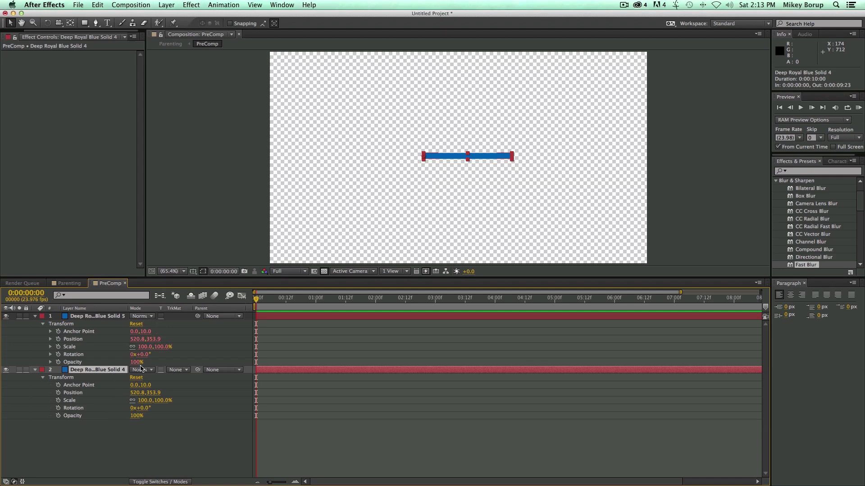
Rotate the original bar to 48°, then try its anchor point at 0, 110 and undo that.
mouse_move(143, 408)
mouse_down()
mouse_move(177, 408)
mouse_move(153, 408)
mouse_up()
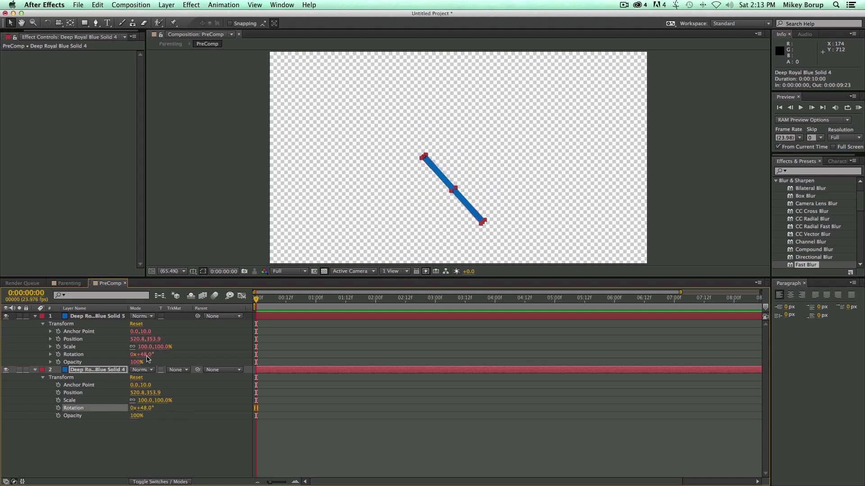
drag(145, 386, 190, 385)
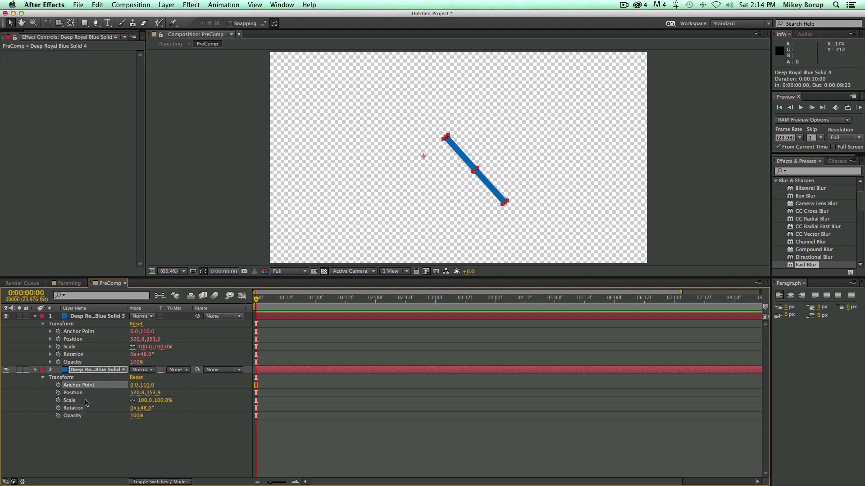
key(super+z)
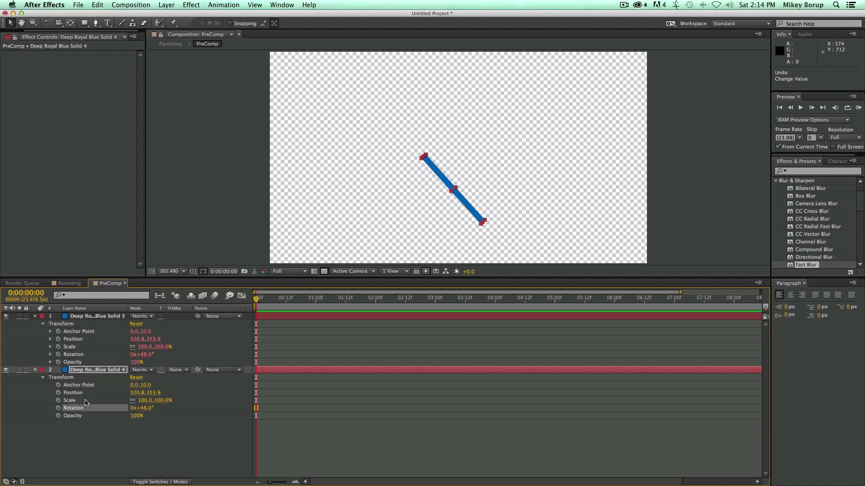
Remove the anchor point expression from the linked copy and set its anchor point to 0, 169.
click(58, 335)
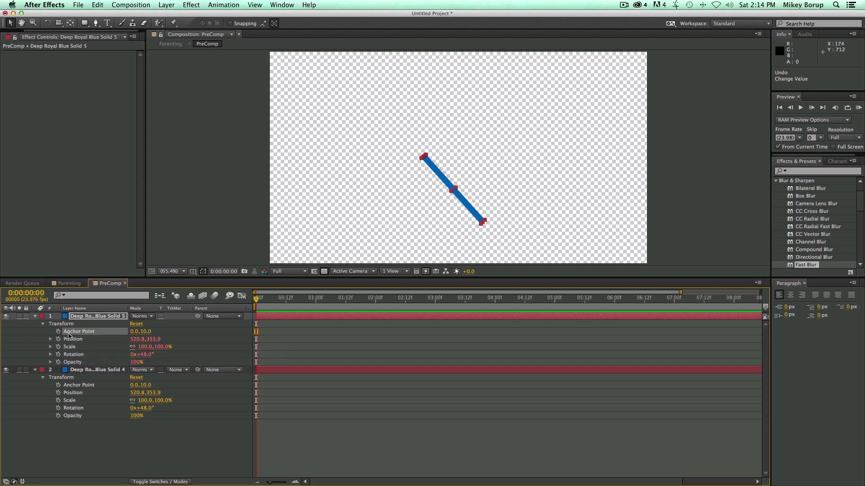
drag(146, 332, 206, 334)
Move the original bar to about 417, 366, rotate it to about -338.6°, and undo a trial scaling.
click(110, 373)
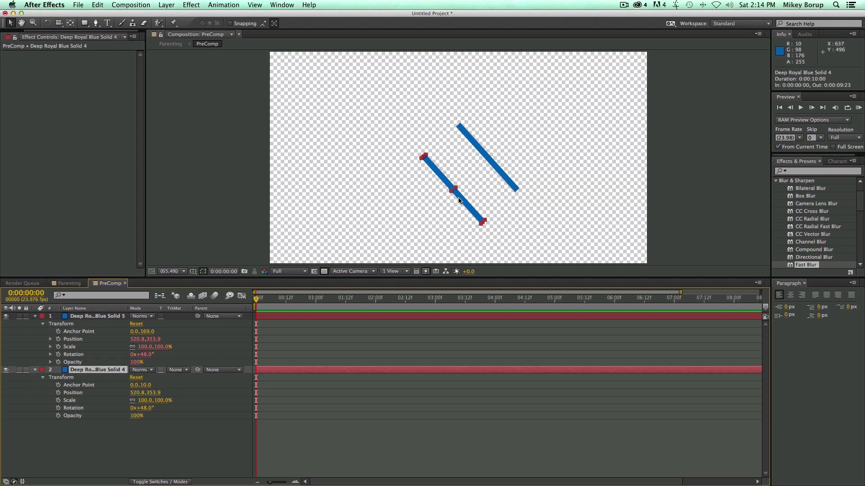
drag(474, 218, 421, 193)
key(w)
drag(416, 163, 475, 188)
key(v)
key(super+z)
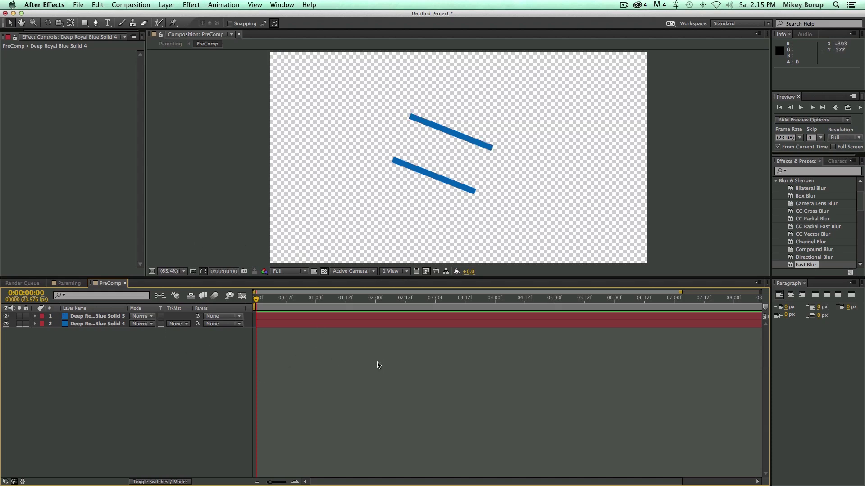
Examine both bars' transform properties, the linked copy's Position expression, and the Copy with Property Links command.
click(105, 325)
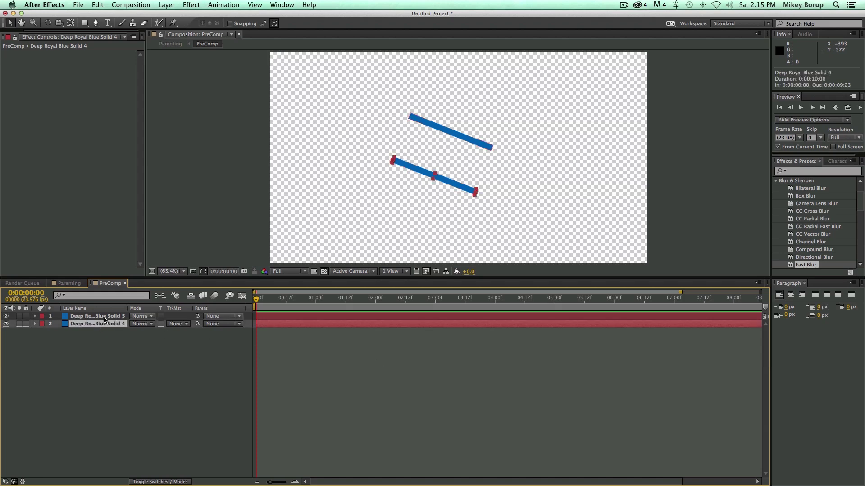
click(105, 317)
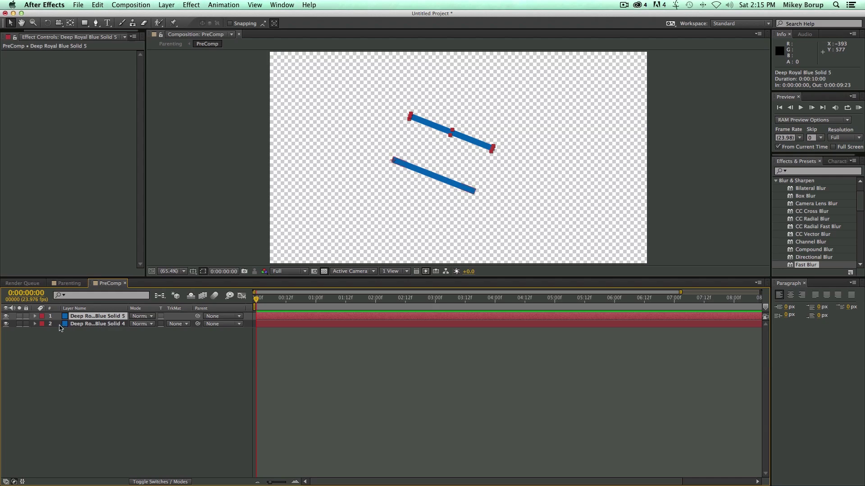
click(35, 324)
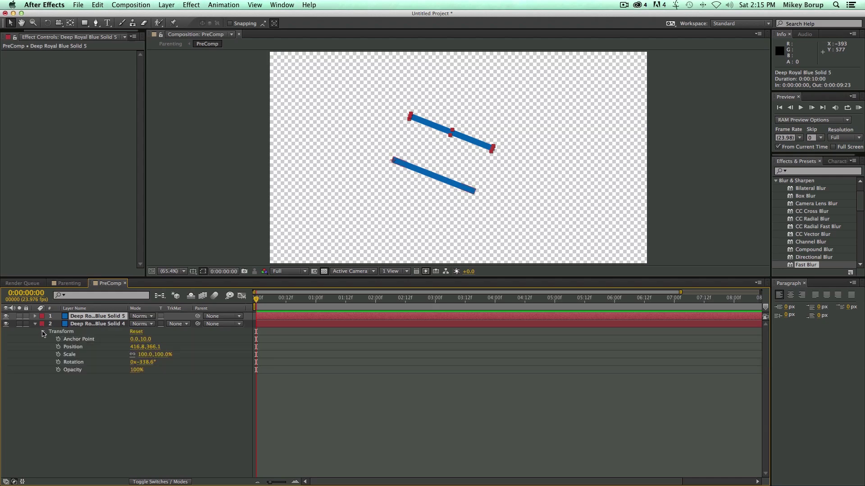
click(36, 324)
click(35, 316)
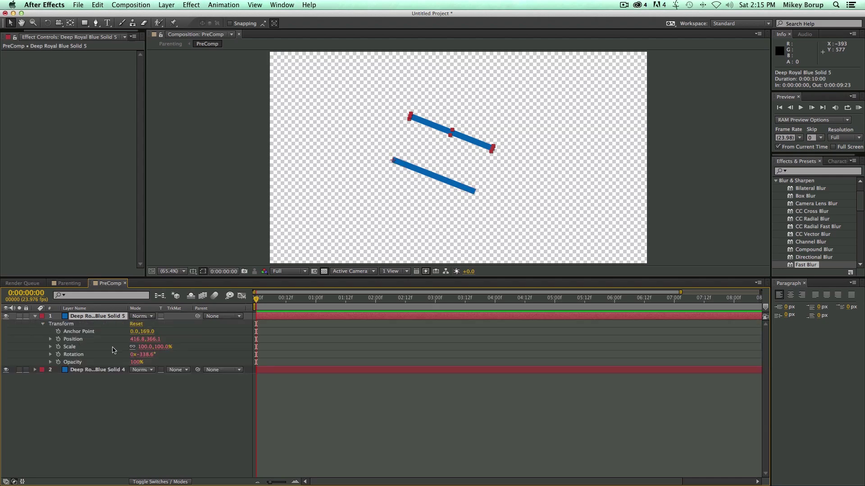
click(50, 339)
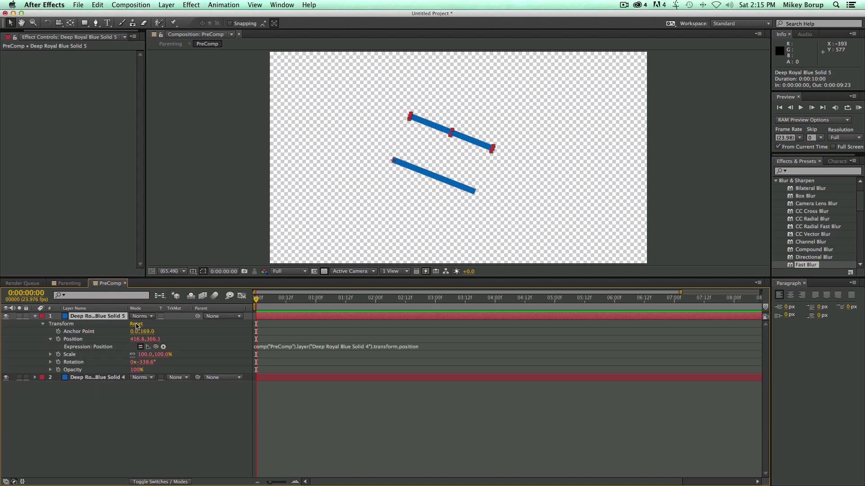
click(98, 5)
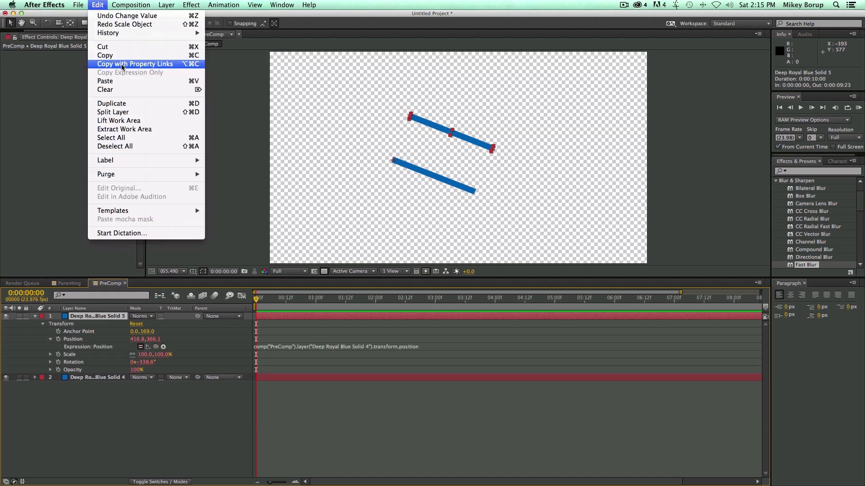
click(121, 67)
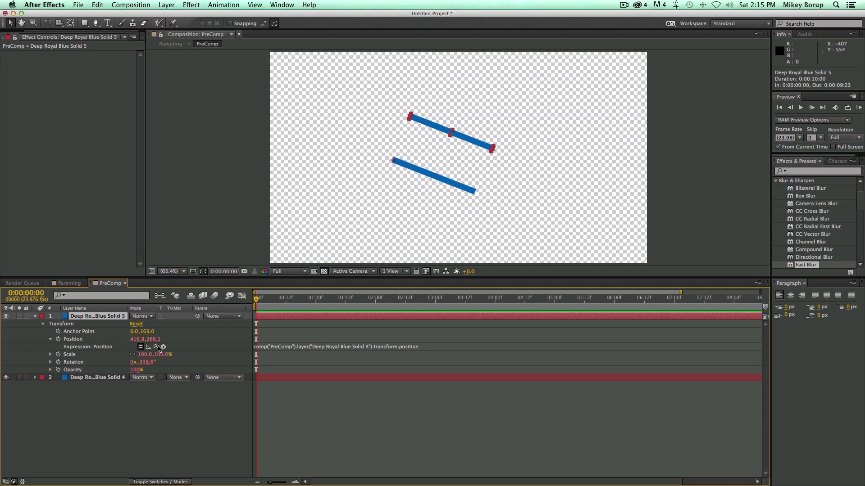
mouse_move(158, 347)
mouse_down()
mouse_move(80, 391)
mouse_move(90, 405)
mouse_move(161, 351)
mouse_up()
click(96, 5)
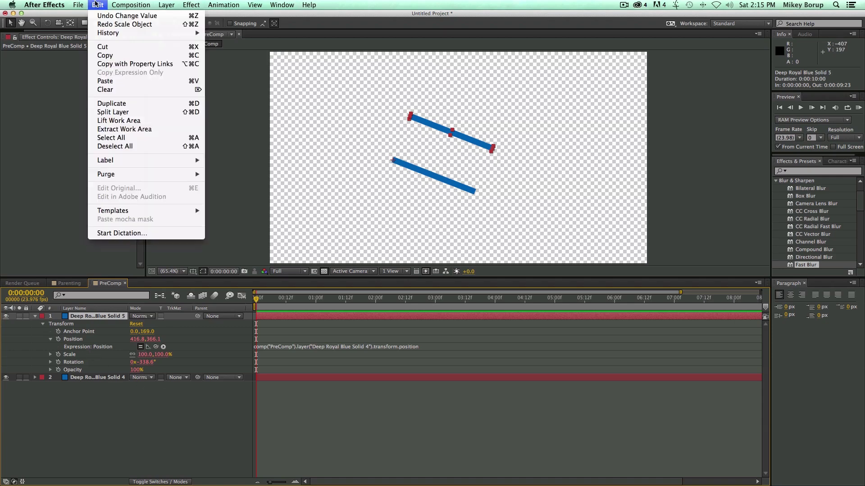
click(145, 66)
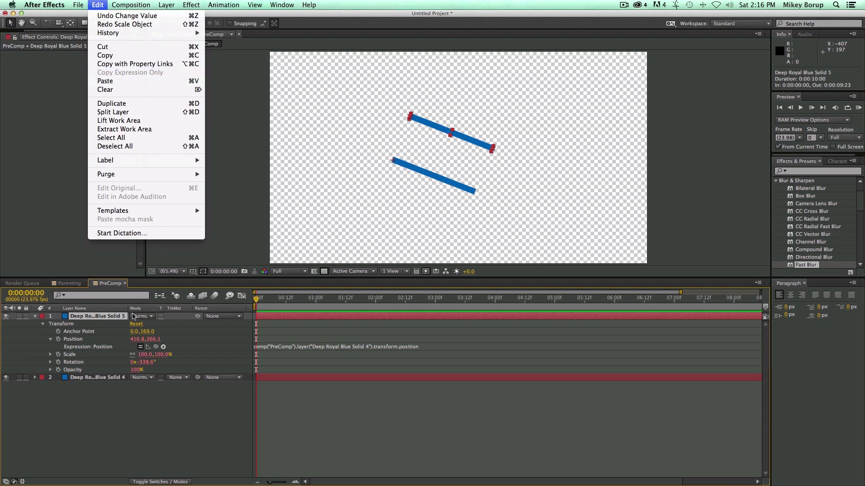